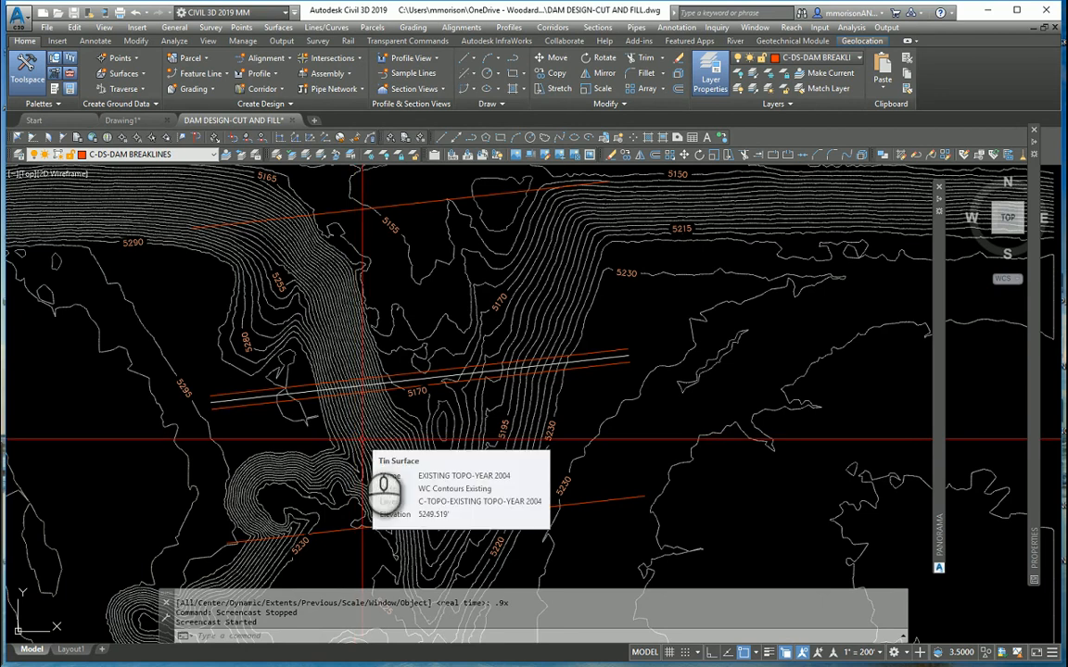
{"action": "mouse_move", "coordinate": [352, 440]}
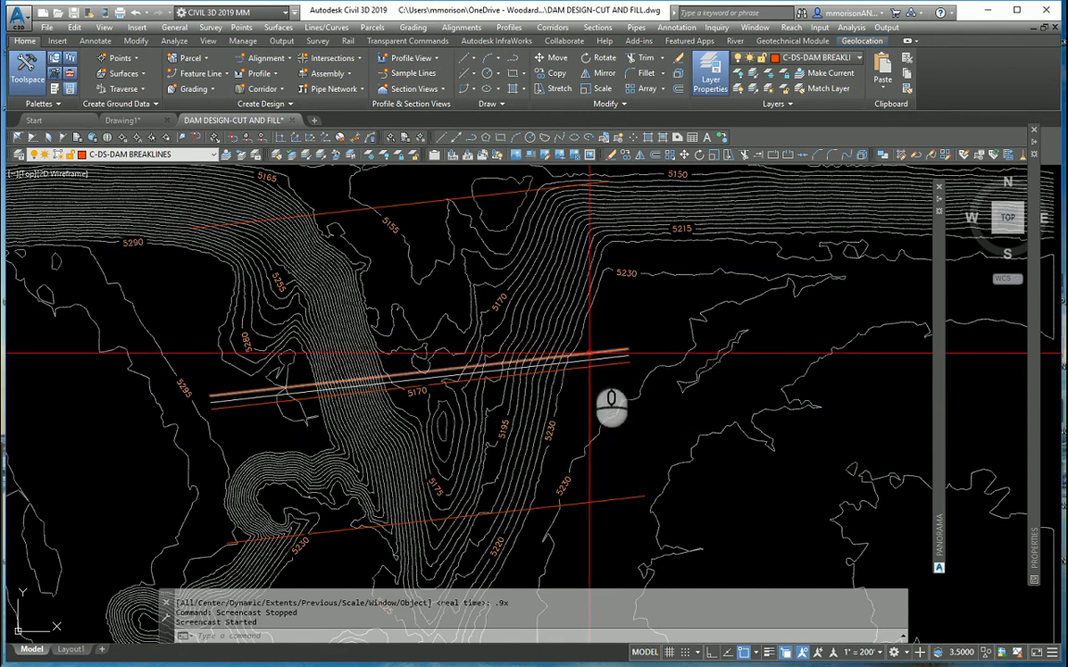
{"action": "mouse_move", "coordinate": [589, 353]}
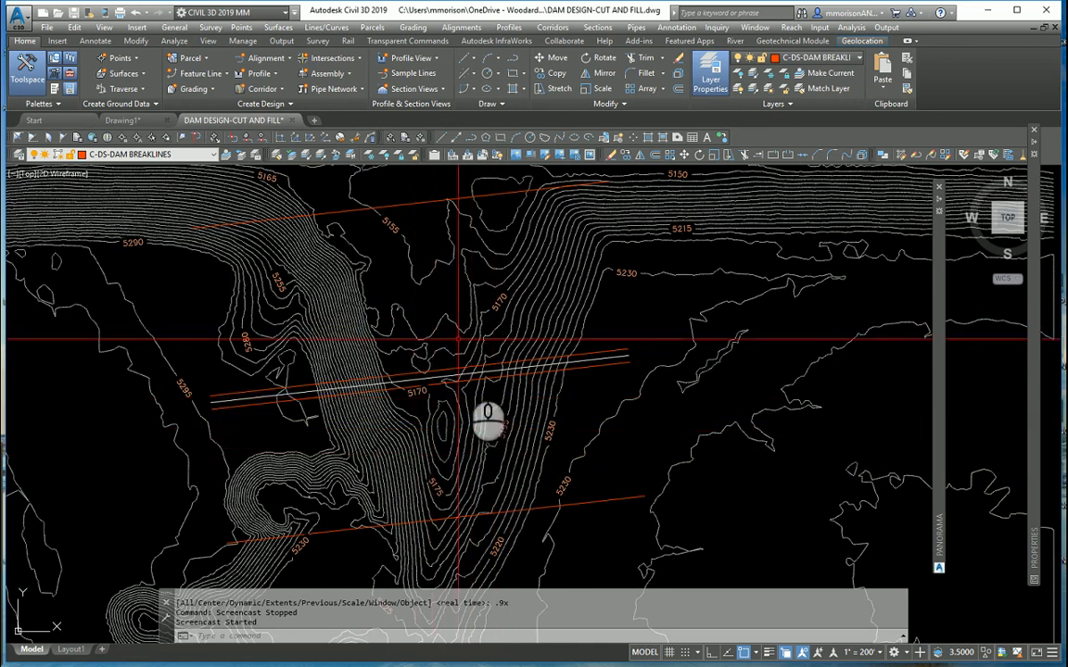
{"action": "mouse_move", "coordinate": [526, 477]}
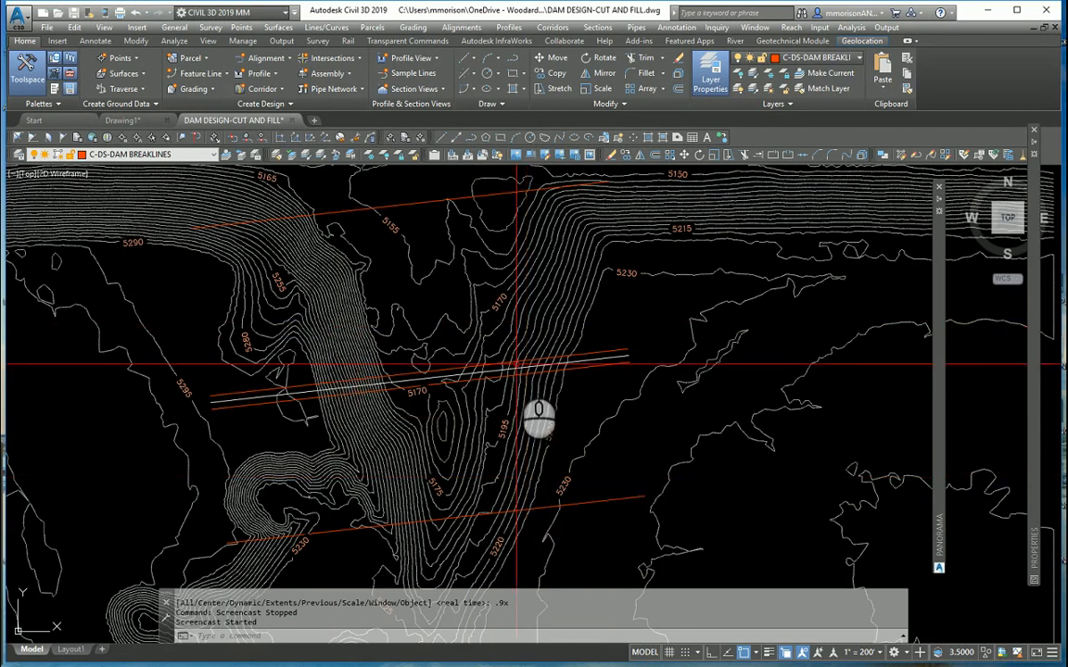
{"action": "mouse_move", "coordinate": [517, 364]}
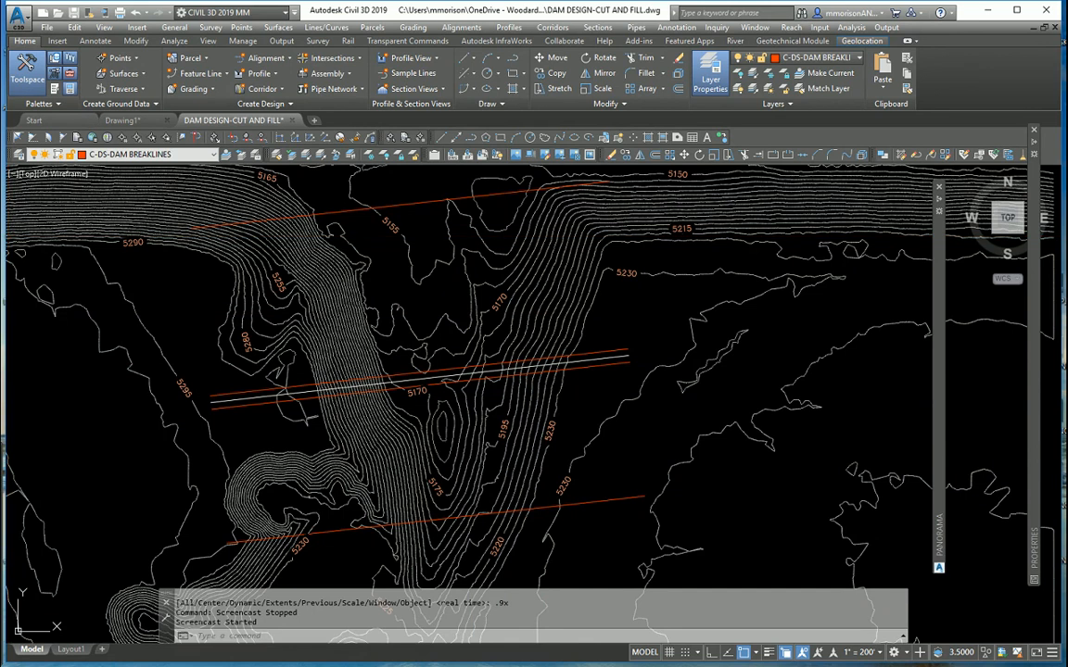
- Open the surface properties of VOL-EG TO FG DAM and check its comparison and base surfaces in the definition
{"action": "mouse_move", "coordinate": [2, 286]}
{"action": "left_mouse_down"}
{"action": "mouse_move", "coordinate": [454, 338]}
{"action": "mouse_move", "coordinate": [580, 335]}
{"action": "left_mouse_up"}
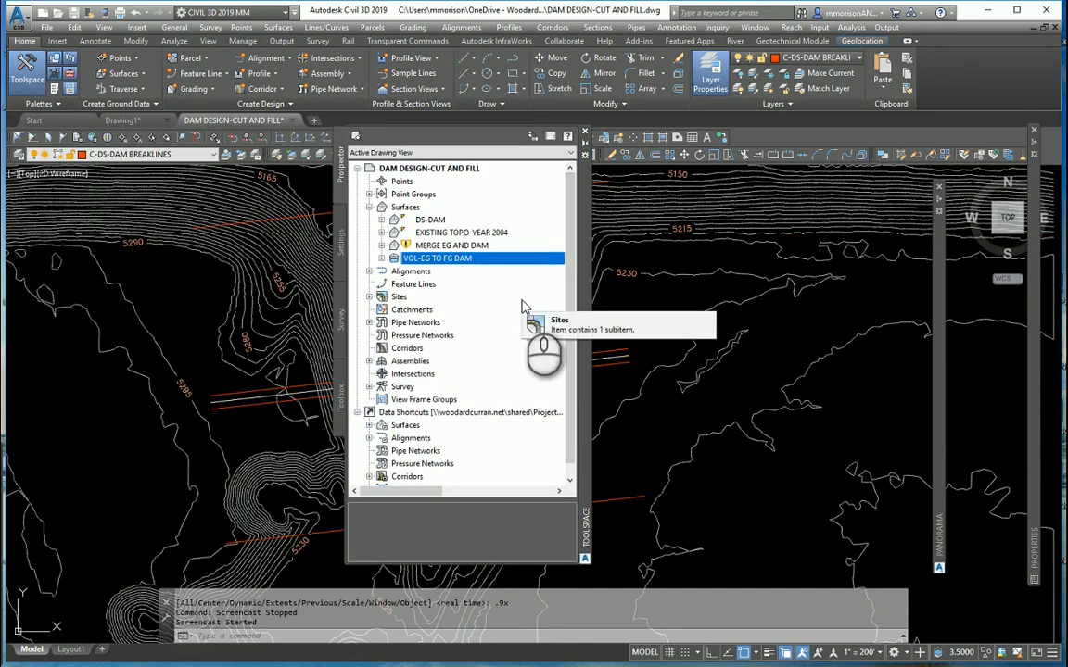
{"action": "right_click", "coordinate": [484, 260]}
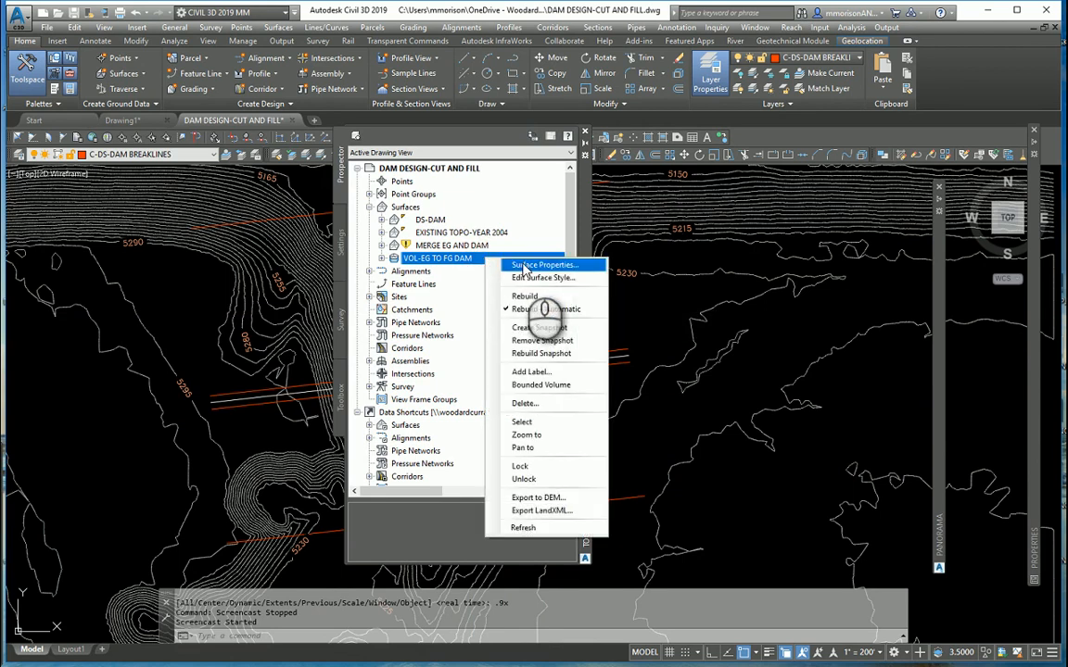
{"action": "left_click", "coordinate": [527, 267]}
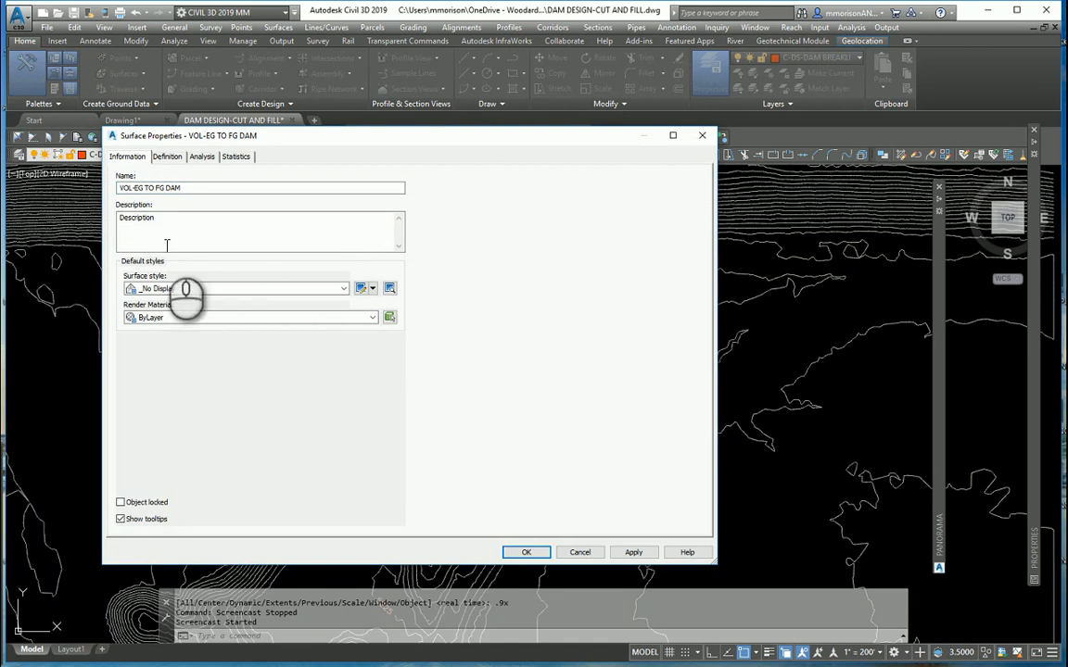
{"action": "left_click", "coordinate": [167, 155]}
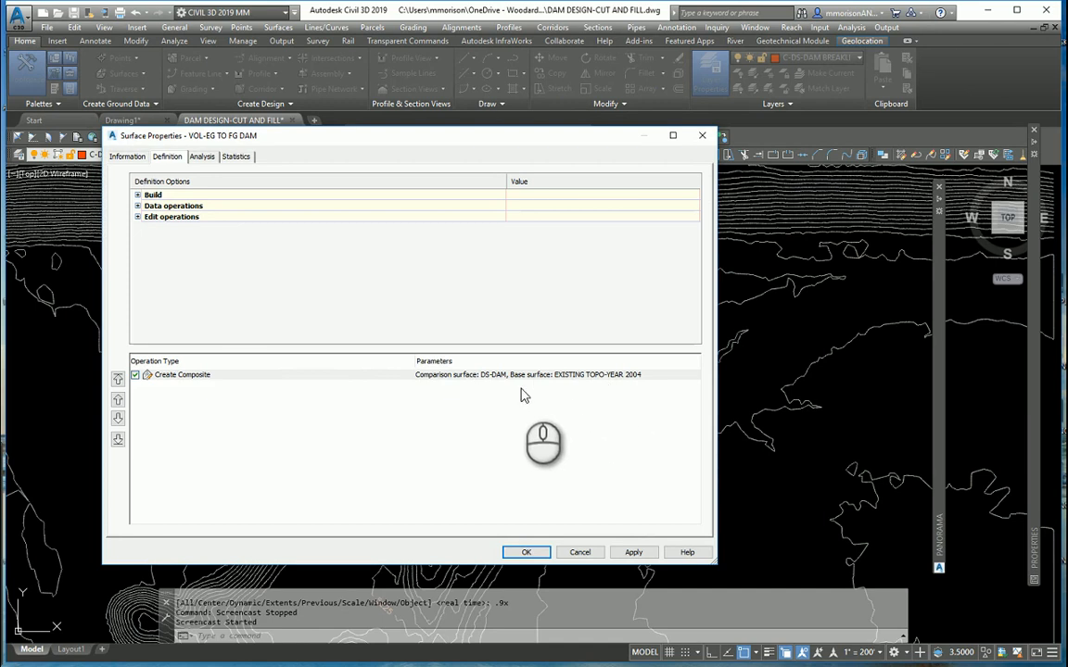
- Assign the DAYLIGHT INTERSECT style to VOL-EG TO FG DAM and turn on the style's major contours in plan view
{"action": "left_click", "coordinate": [132, 159]}
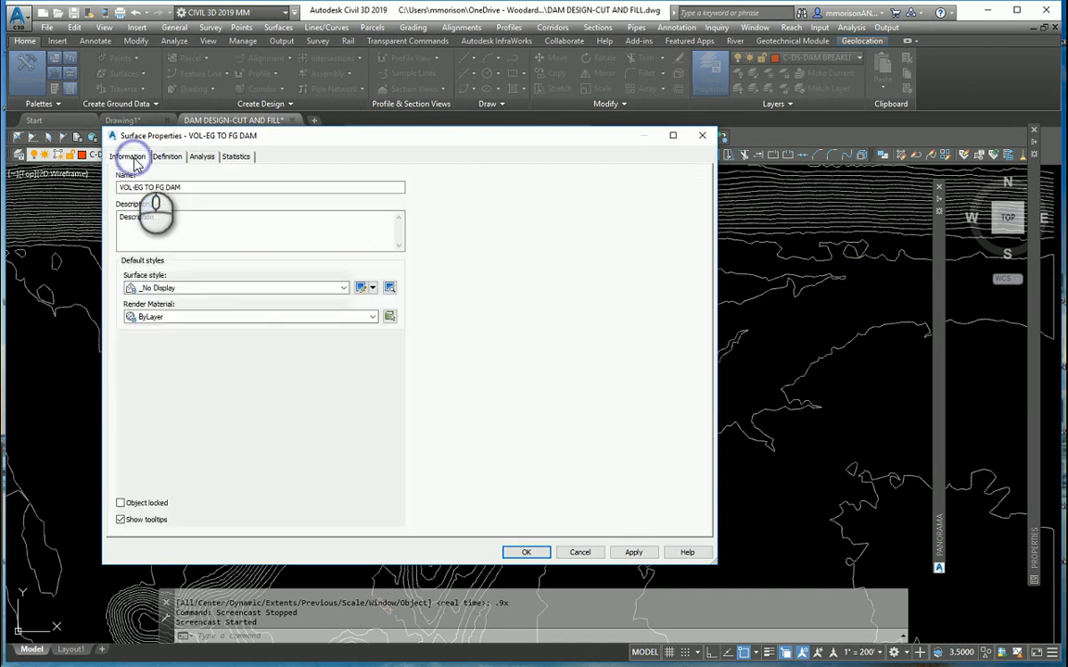
{"action": "left_click", "coordinate": [343, 288]}
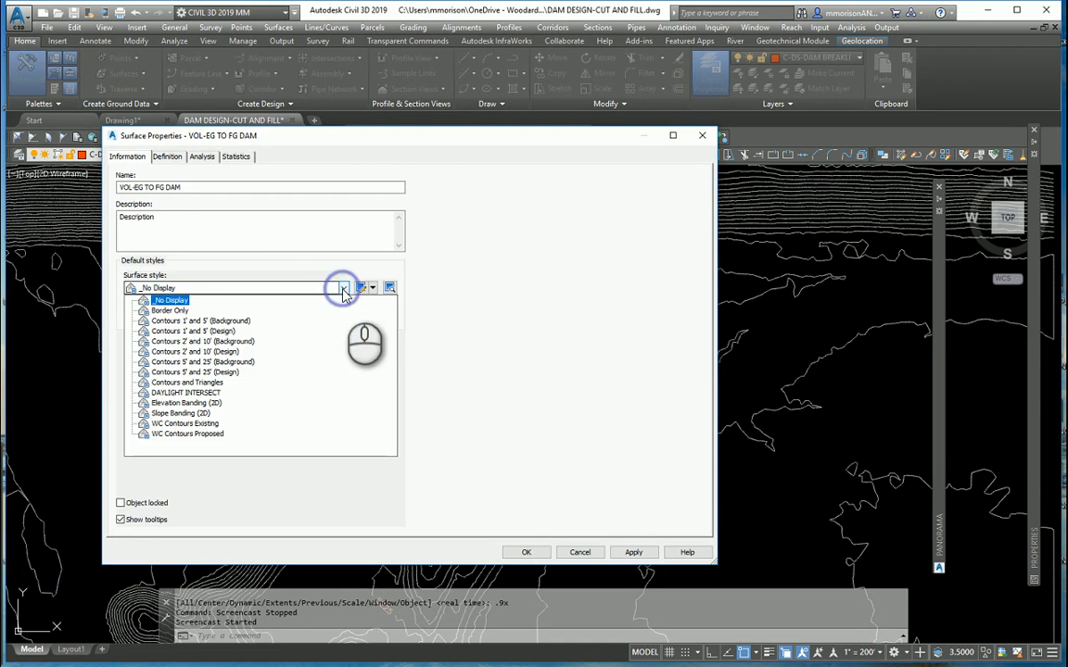
{"action": "left_click", "coordinate": [215, 394]}
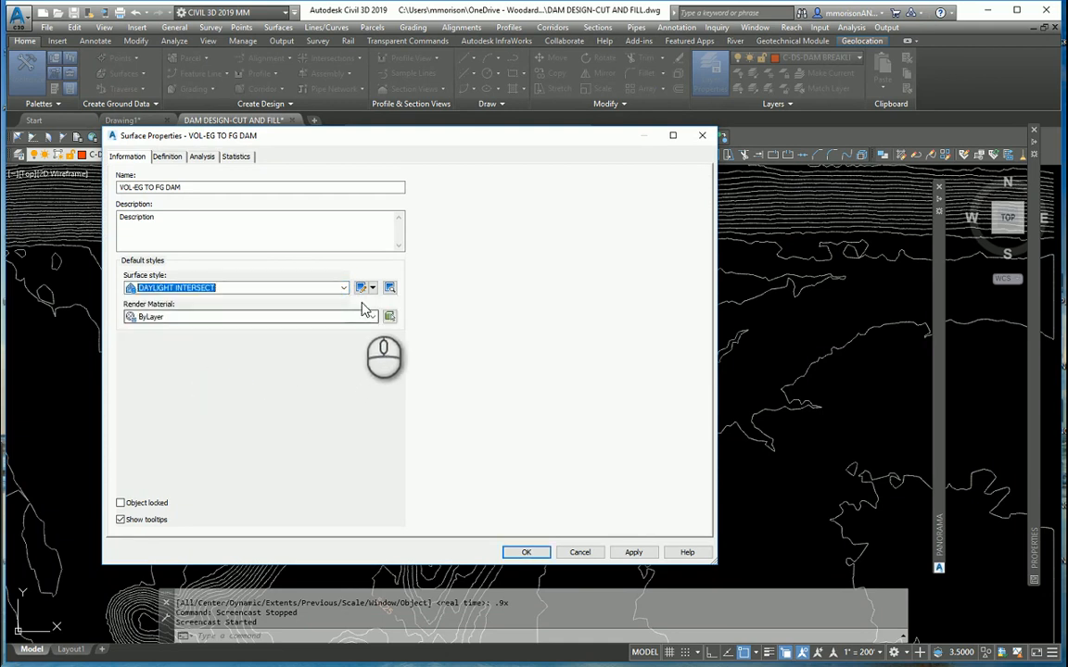
{"action": "left_click", "coordinate": [361, 288]}
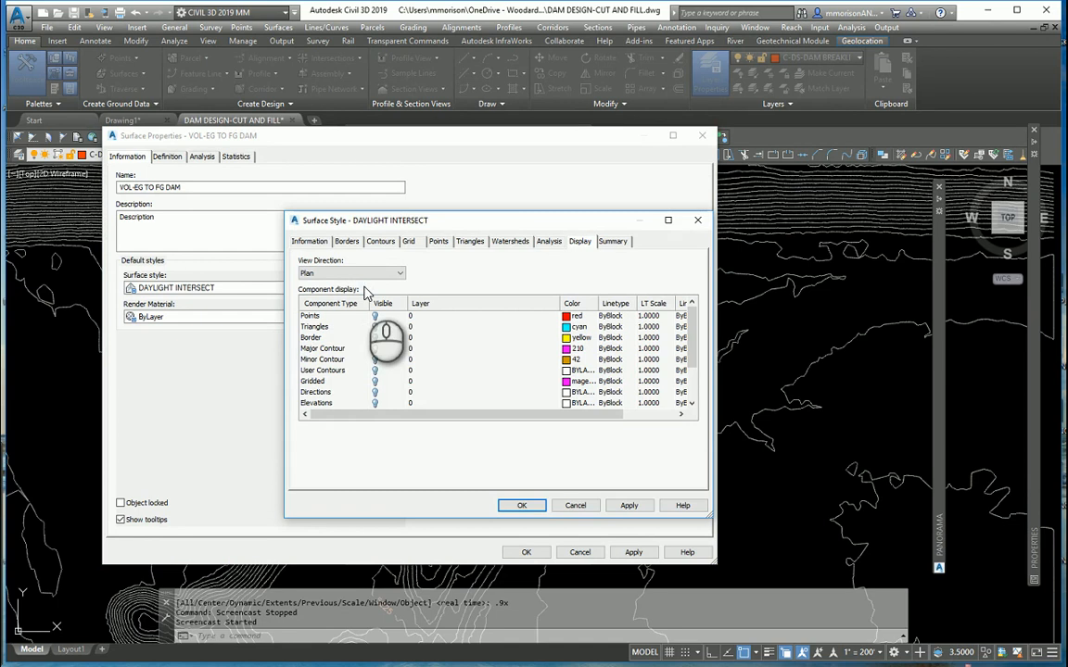
{"action": "left_click", "coordinate": [374, 349]}
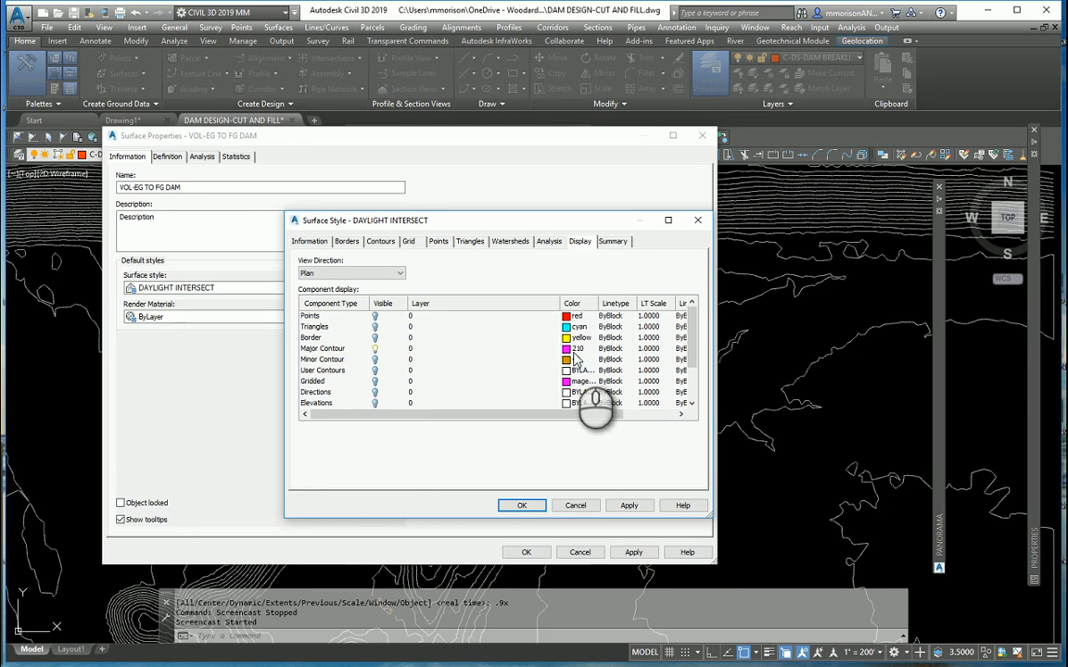
- Set the style's minor contour interval to 1' and major interval to 10000', and apply it to the volume surface
{"action": "left_click", "coordinate": [380, 243]}
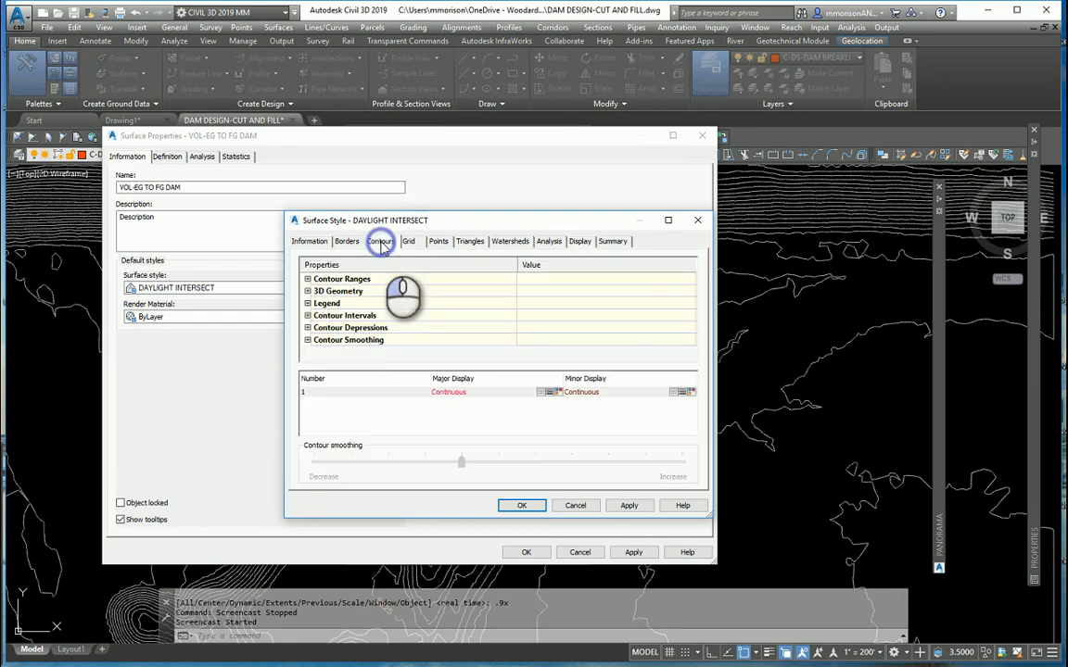
{"action": "left_click", "coordinate": [308, 315]}
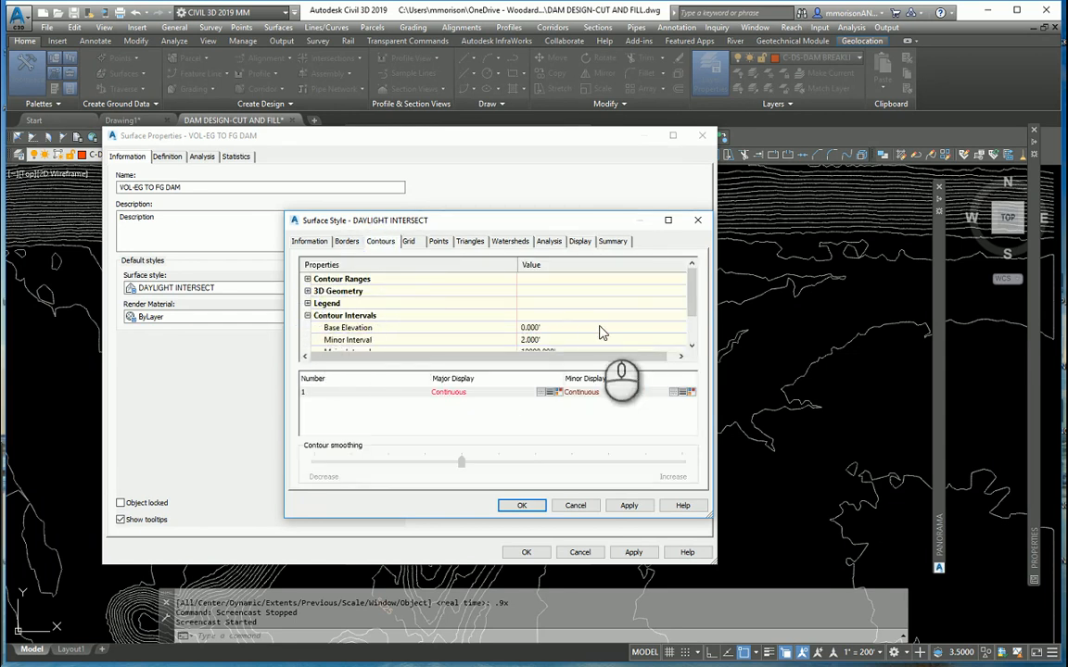
{"action": "scroll", "coordinate": [706, 320], "scroll_direction": "down", "scroll_amount": 1}
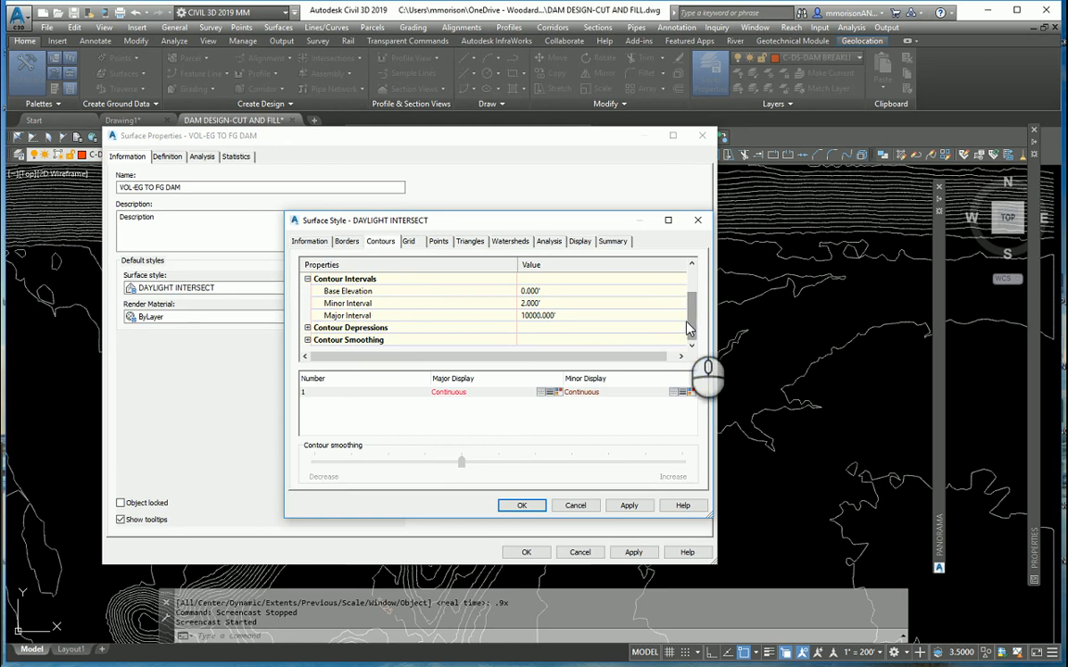
{"action": "left_click", "coordinate": [552, 304]}
{"action": "type", "text": "1"}
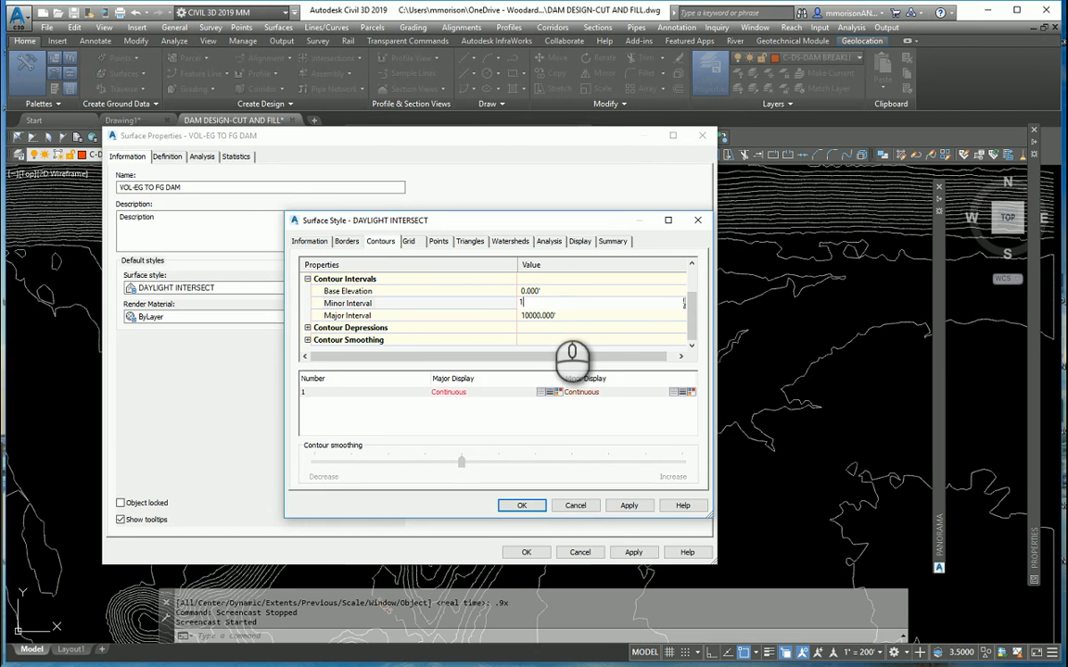
{"action": "left_click", "coordinate": [547, 316]}
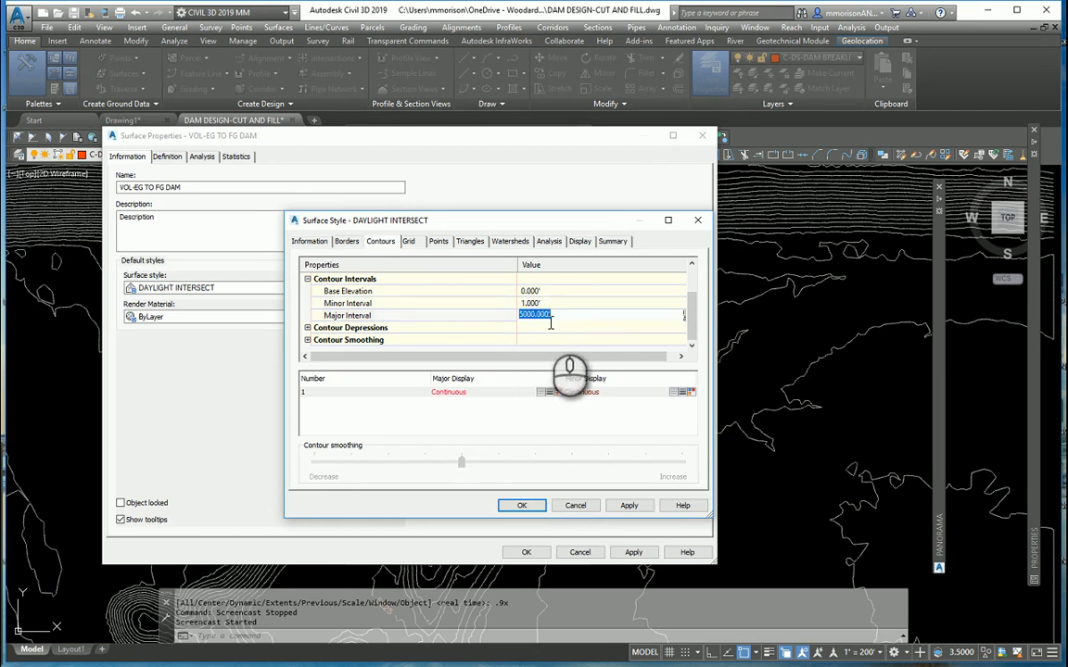
{"action": "left_click_drag", "start_coordinate": [563, 316], "coordinate": [515, 311]}
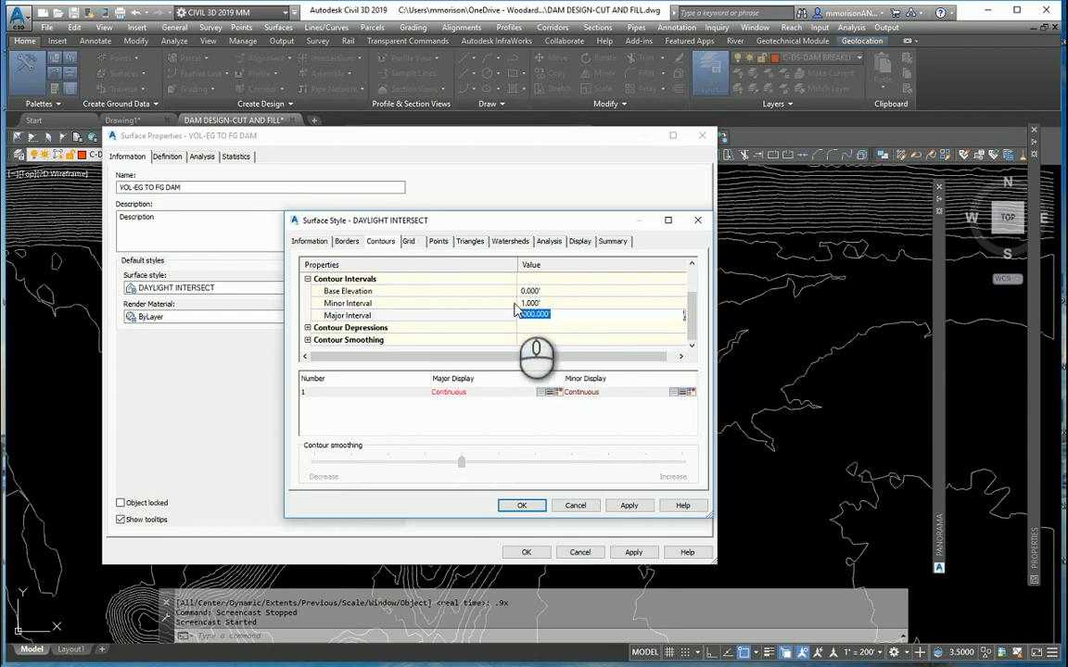
{"action": "type", "text": "1000"}
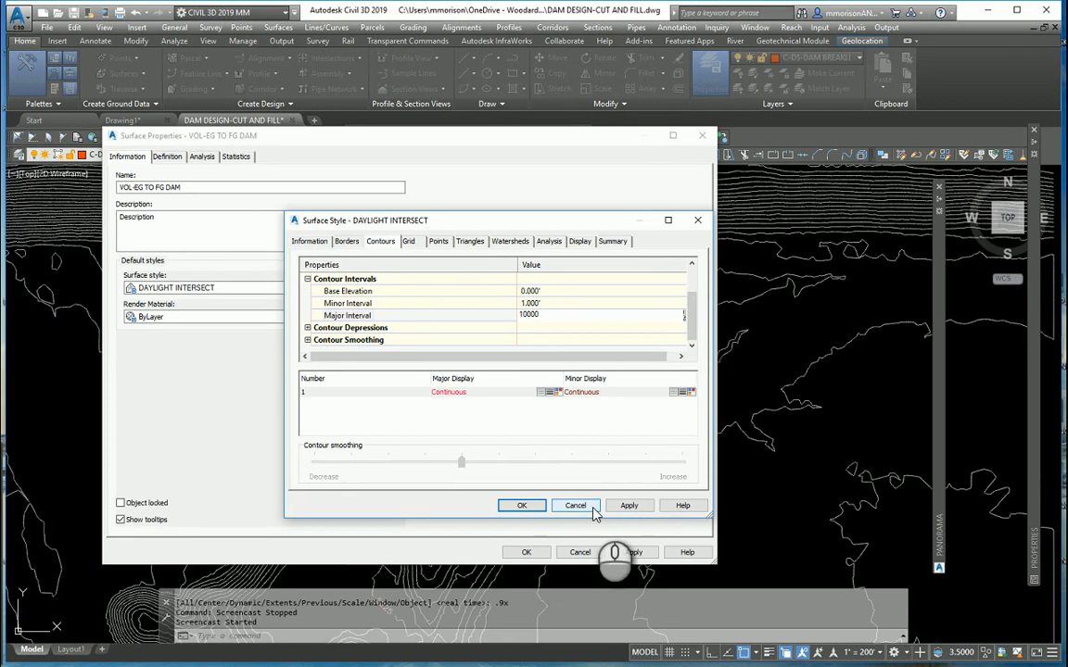
{"action": "left_click", "coordinate": [533, 505]}
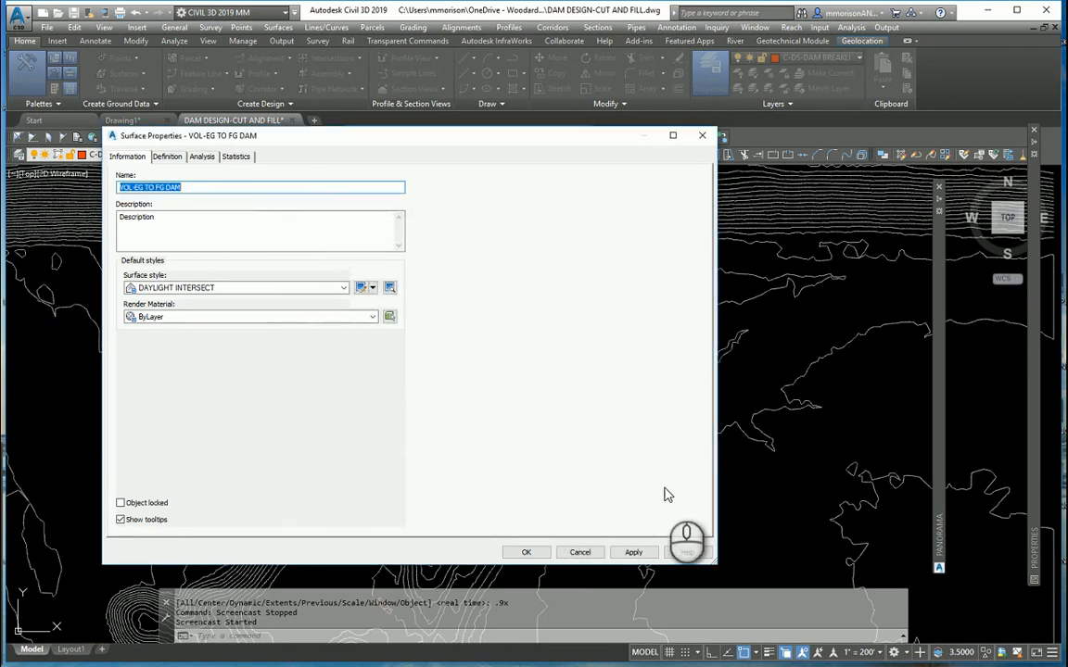
{"action": "left_click", "coordinate": [633, 551]}
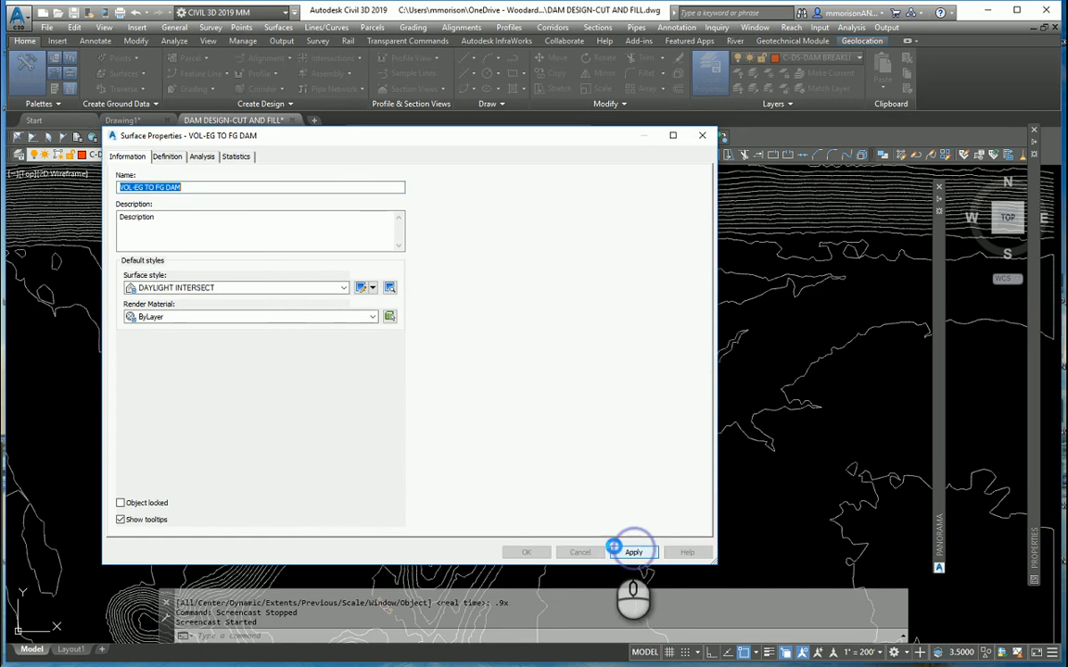
{"action": "left_click", "coordinate": [541, 552]}
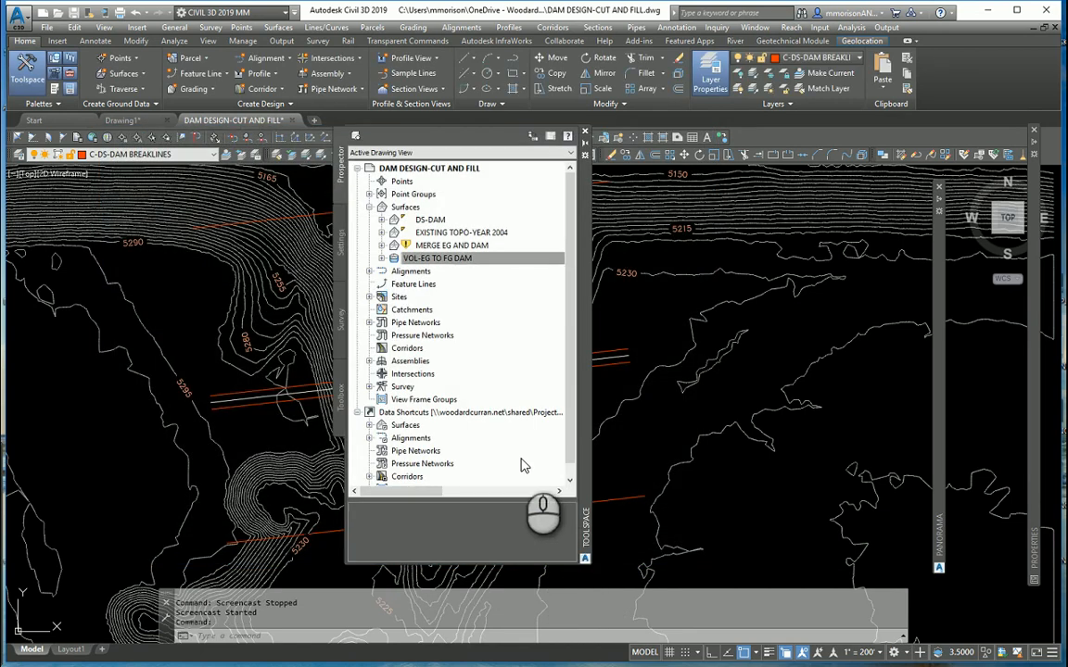
- Move the Toolspace palette clear of the dam and examine the daylight line where the dam meets the existing ground
{"action": "mouse_move", "coordinate": [581, 391]}
{"action": "left_mouse_down"}
{"action": "mouse_move", "coordinate": [438, 354]}
{"action": "mouse_move", "coordinate": [185, 357]}
{"action": "left_mouse_up"}
{"action": "mouse_move", "coordinate": [11, 362]}
{"action": "left_mouse_down"}
{"action": "mouse_move", "coordinate": [963, 491]}
{"action": "mouse_move", "coordinate": [973, 442]}
{"action": "mouse_move", "coordinate": [937, 435]}
{"action": "left_mouse_up"}
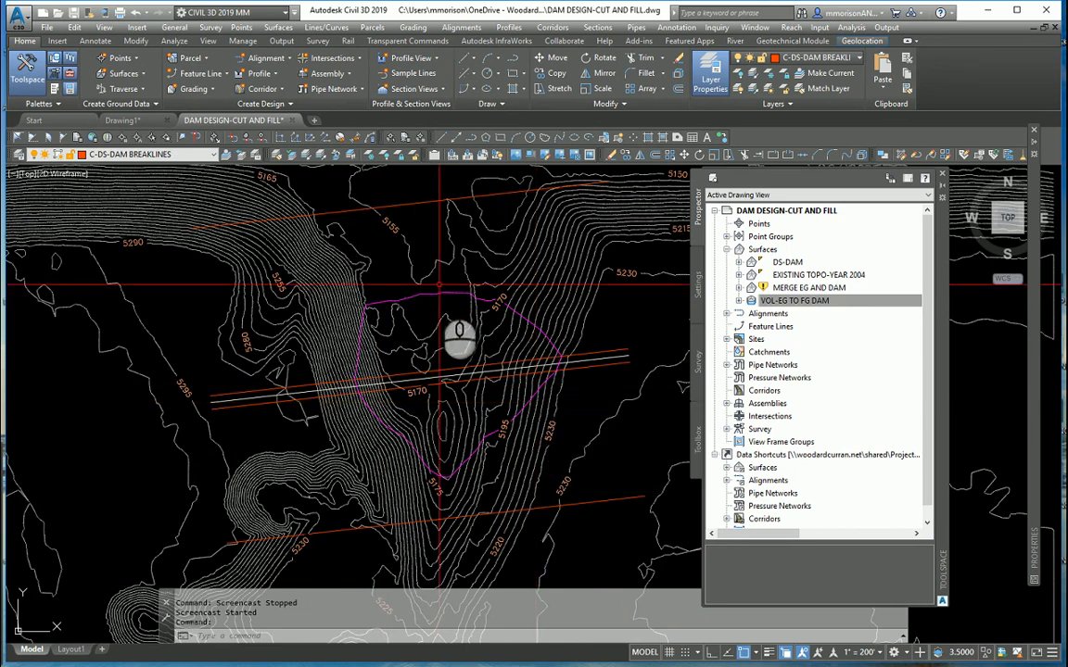
{"action": "left_click", "coordinate": [440, 296]}
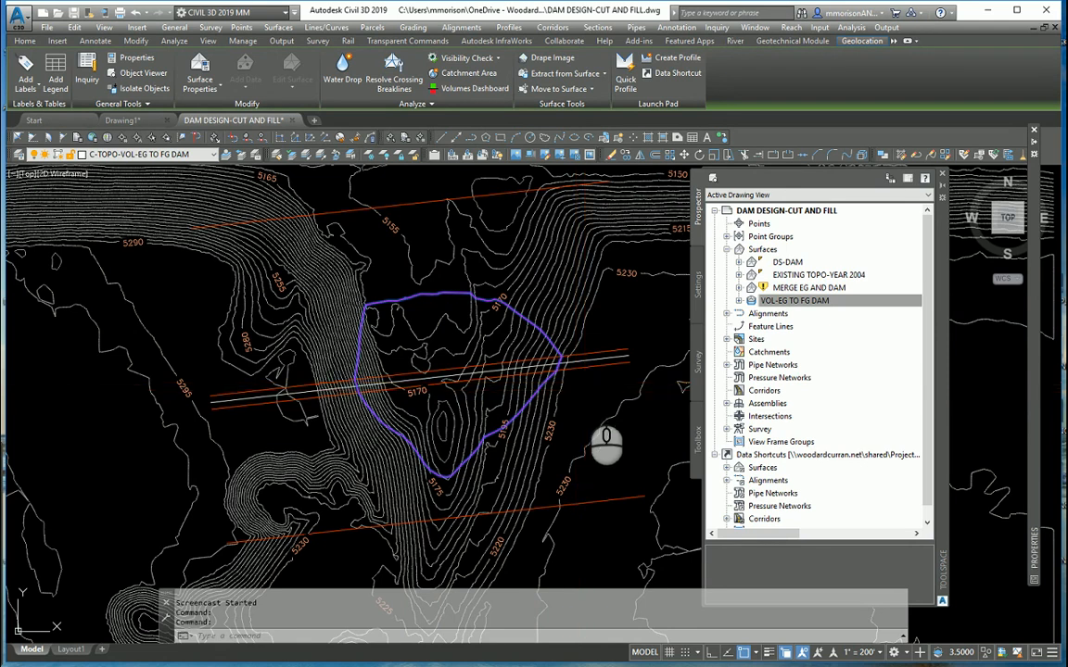
{"action": "key", "text": "Escape"}
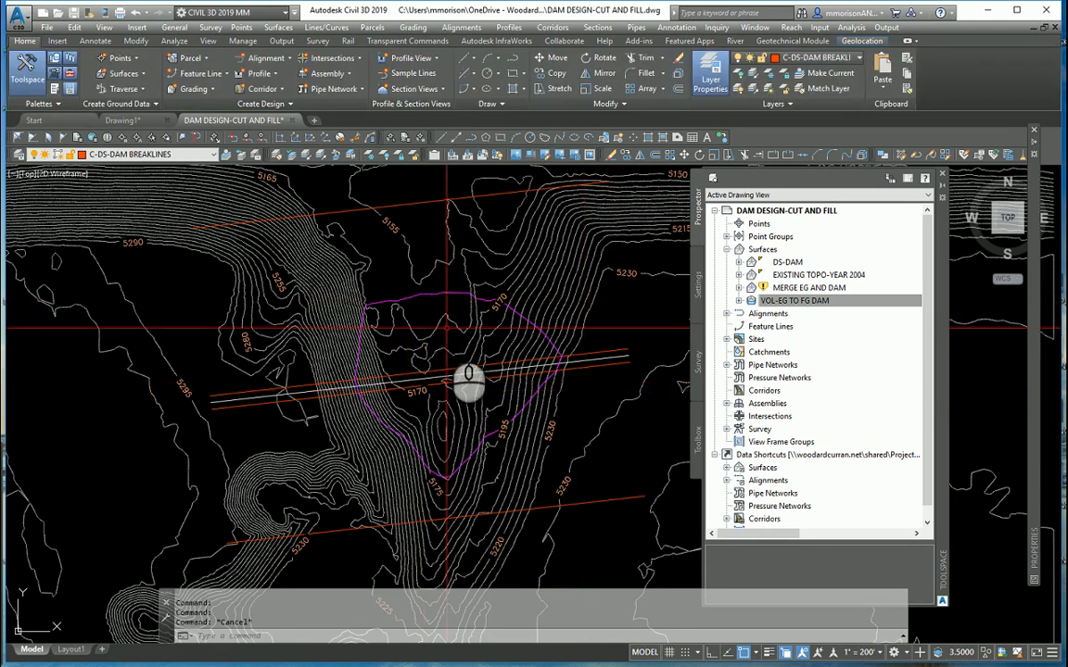
{"action": "scroll", "coordinate": [447, 328], "scroll_direction": "down", "scroll_amount": 2}
{"action": "middle_click_drag", "start_coordinate": [446, 328], "coordinate": [433, 331]}
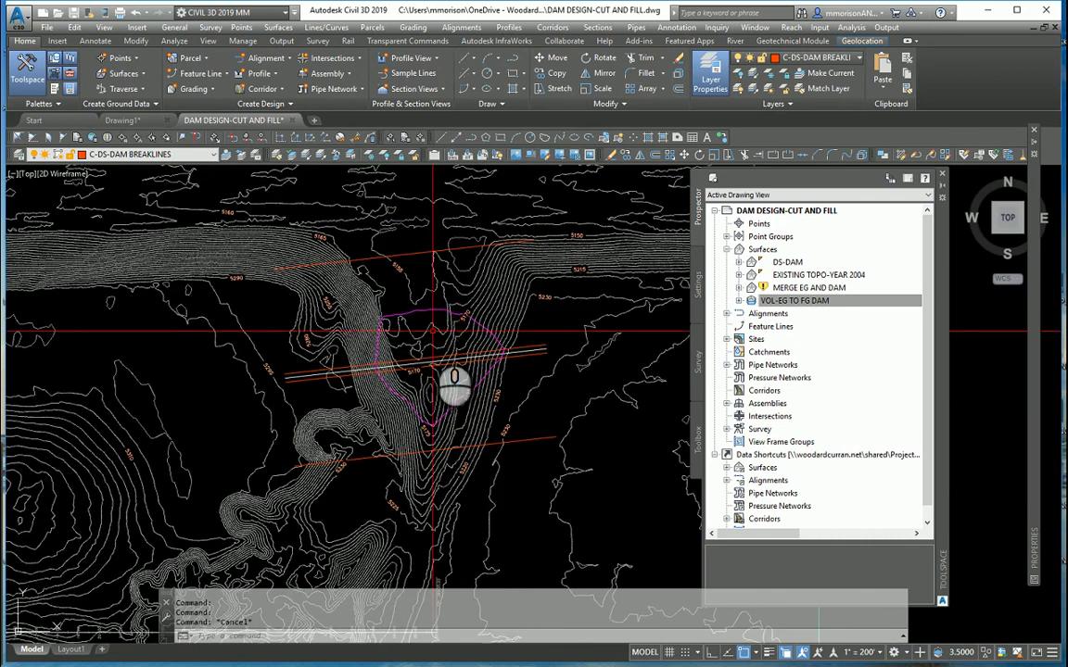
{"action": "scroll", "coordinate": [432, 331], "scroll_direction": "up", "scroll_amount": 2}
{"action": "scroll", "coordinate": [433, 329], "scroll_direction": "down", "scroll_amount": 2}
{"action": "scroll", "coordinate": [427, 335], "scroll_direction": "up", "scroll_amount": 2}
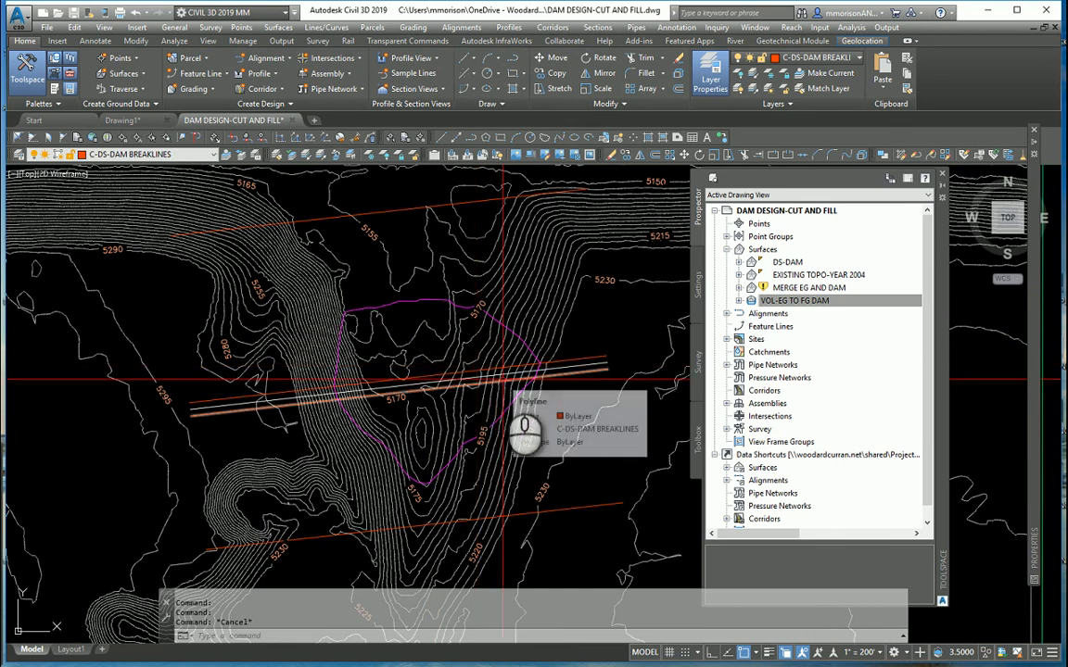
- Move the five dam breaklines, the three crest lines and both outer toe lines, a short distance north up the valley
{"action": "middle_click_drag", "start_coordinate": [519, 429], "coordinate": [430, 440]}
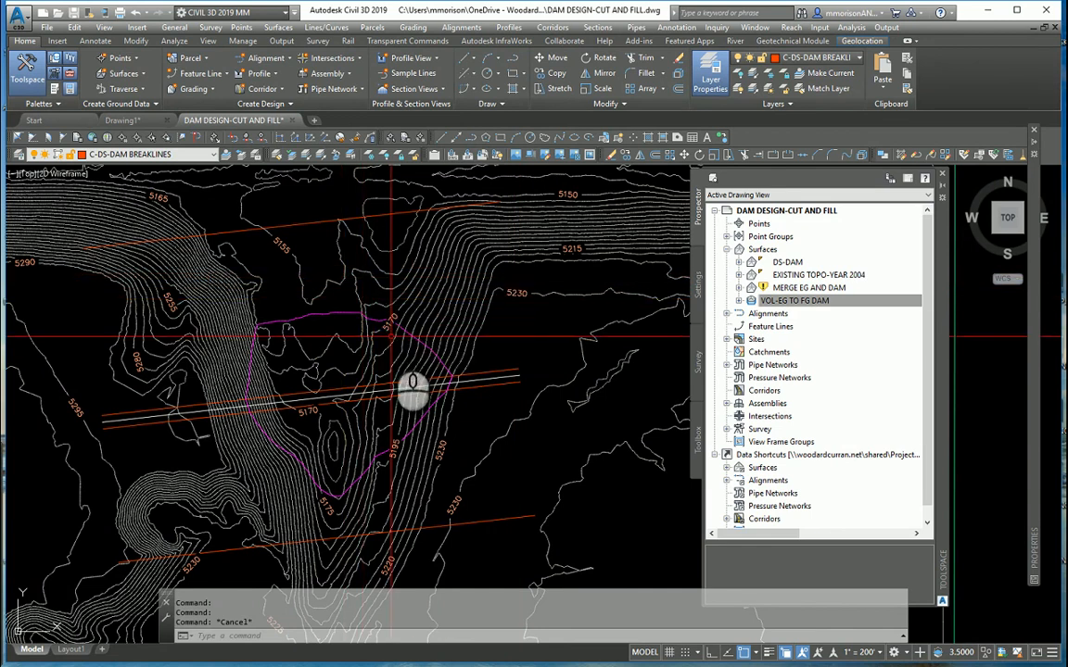
{"action": "type", "text": "m"}
{"action": "key", "text": "Return"}
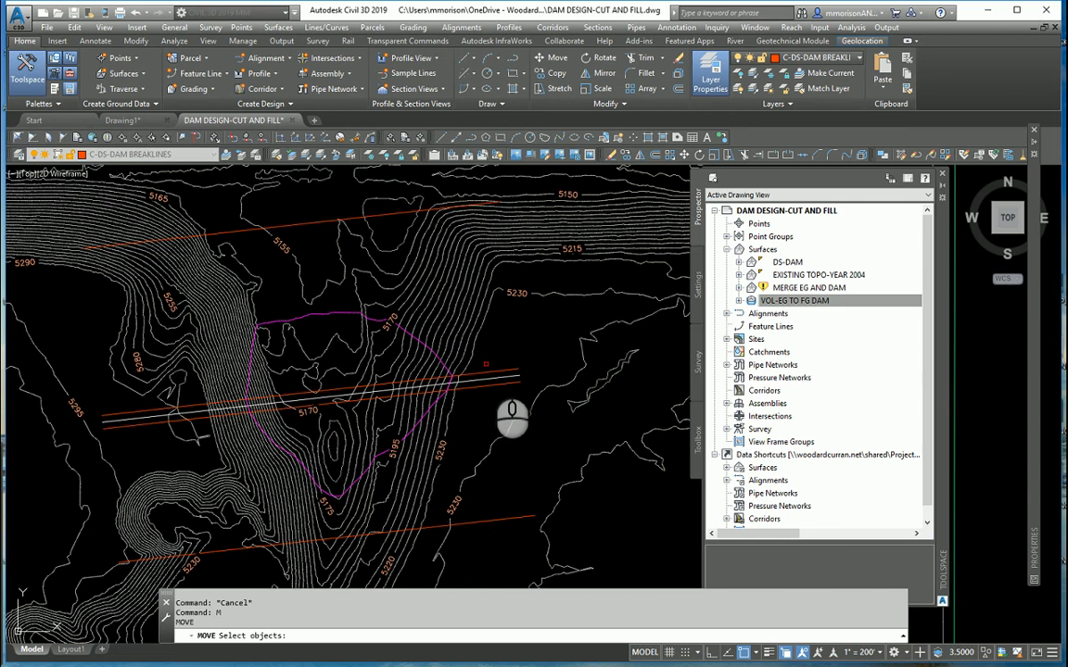
{"action": "left_click", "coordinate": [511, 397]}
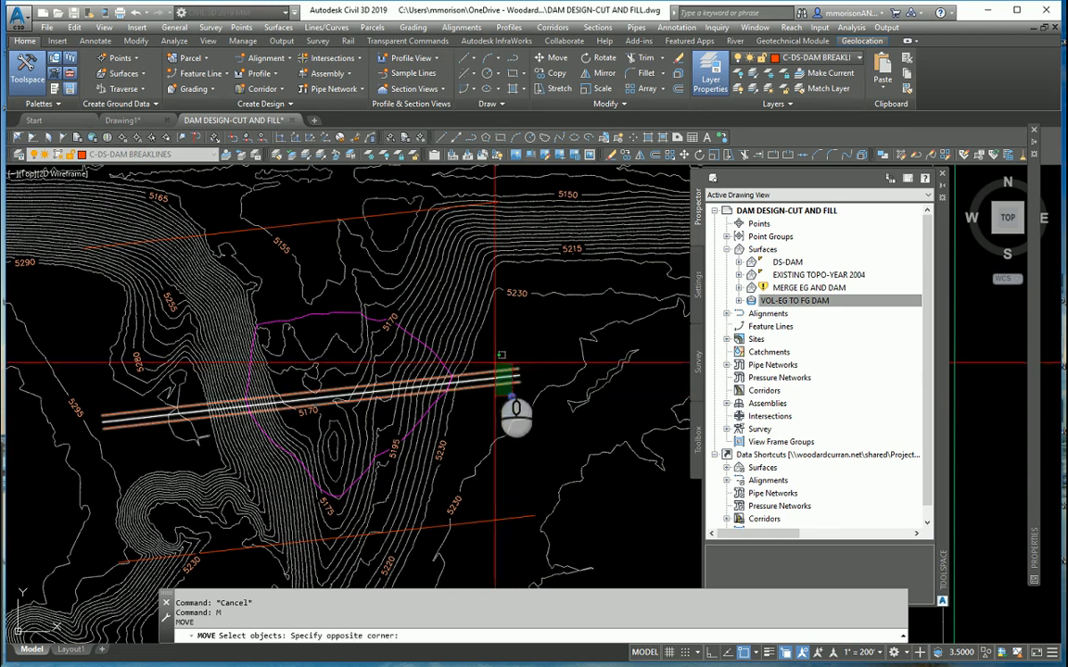
{"action": "left_click", "coordinate": [495, 357]}
{"action": "left_click", "coordinate": [353, 220]}
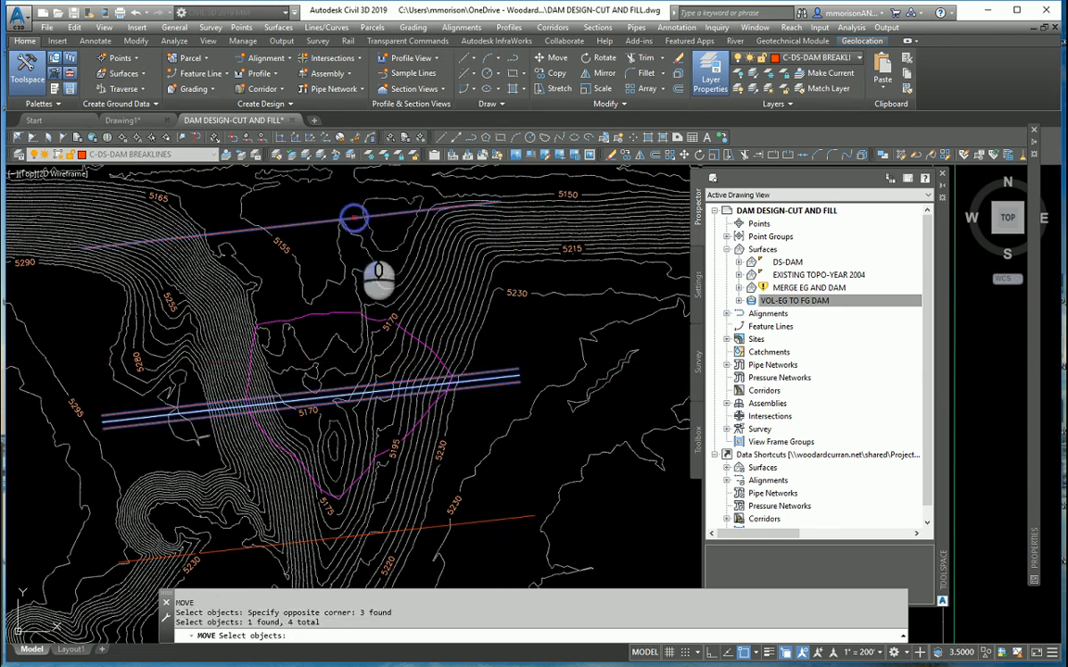
{"action": "left_click", "coordinate": [490, 520]}
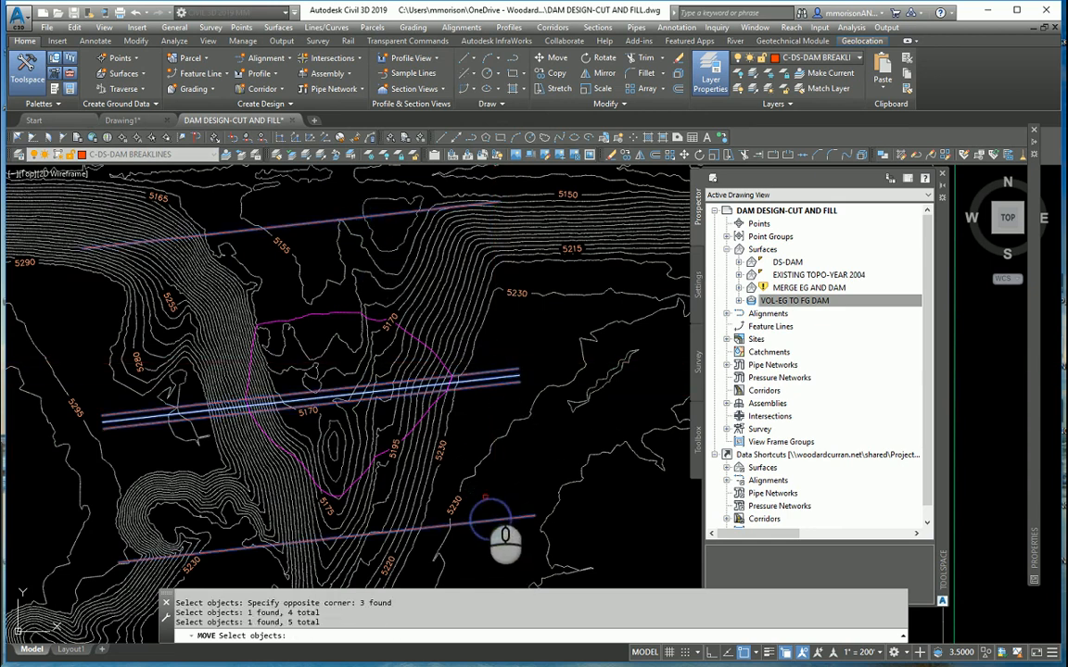
{"action": "key", "text": "Return"}
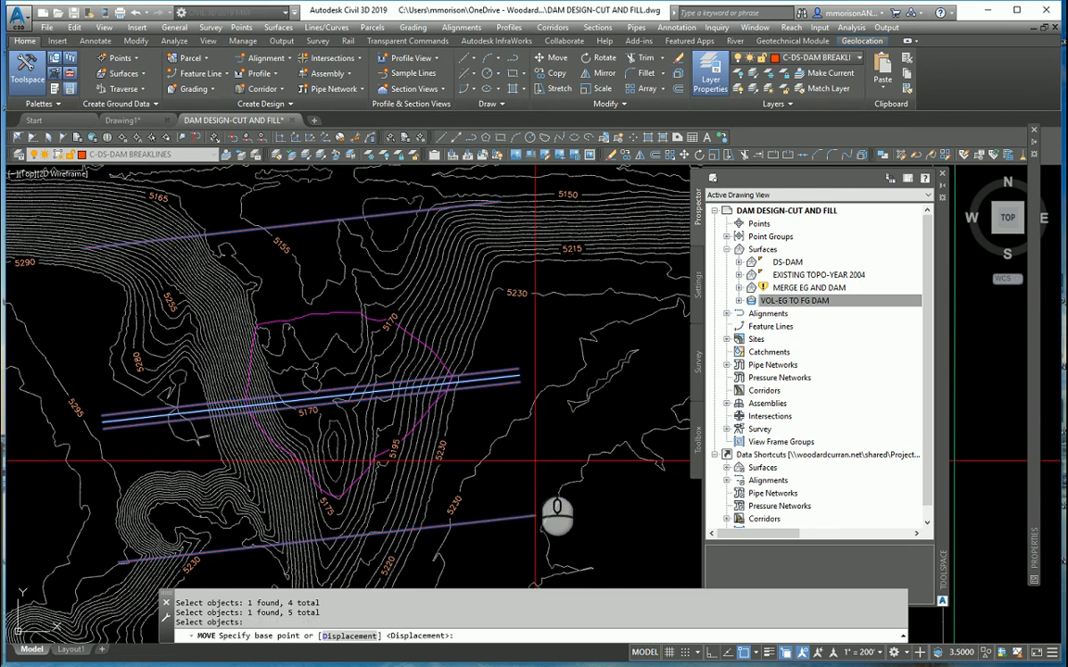
{"action": "left_click", "coordinate": [536, 459]}
{"action": "middle_click_drag", "start_coordinate": [528, 414], "coordinate": [529, 480]}
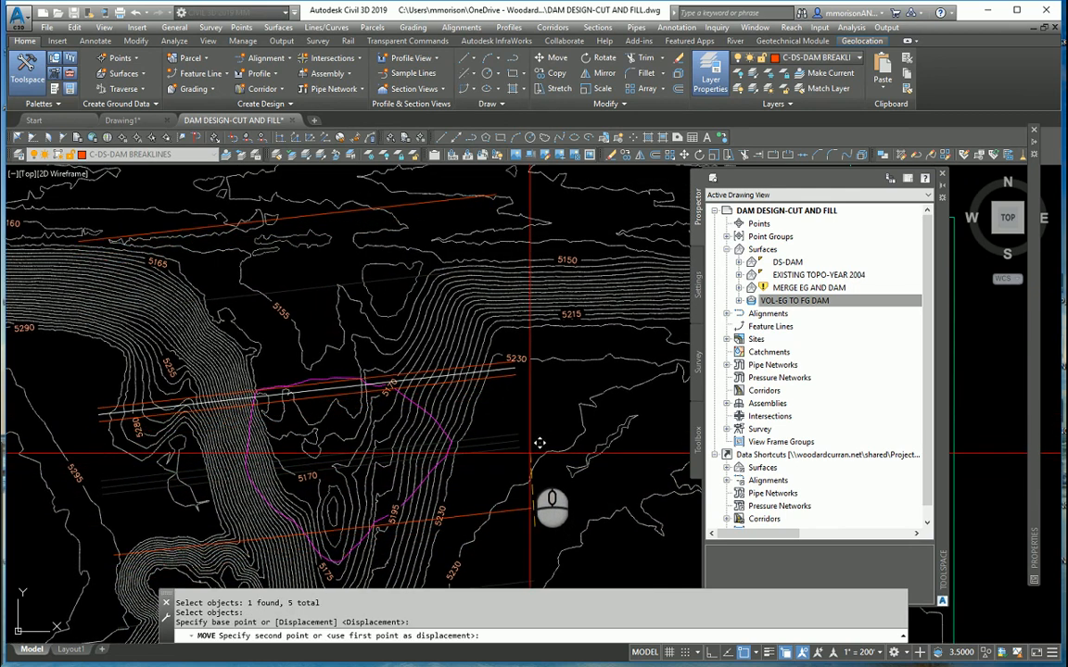
{"action": "left_click", "coordinate": [508, 393]}
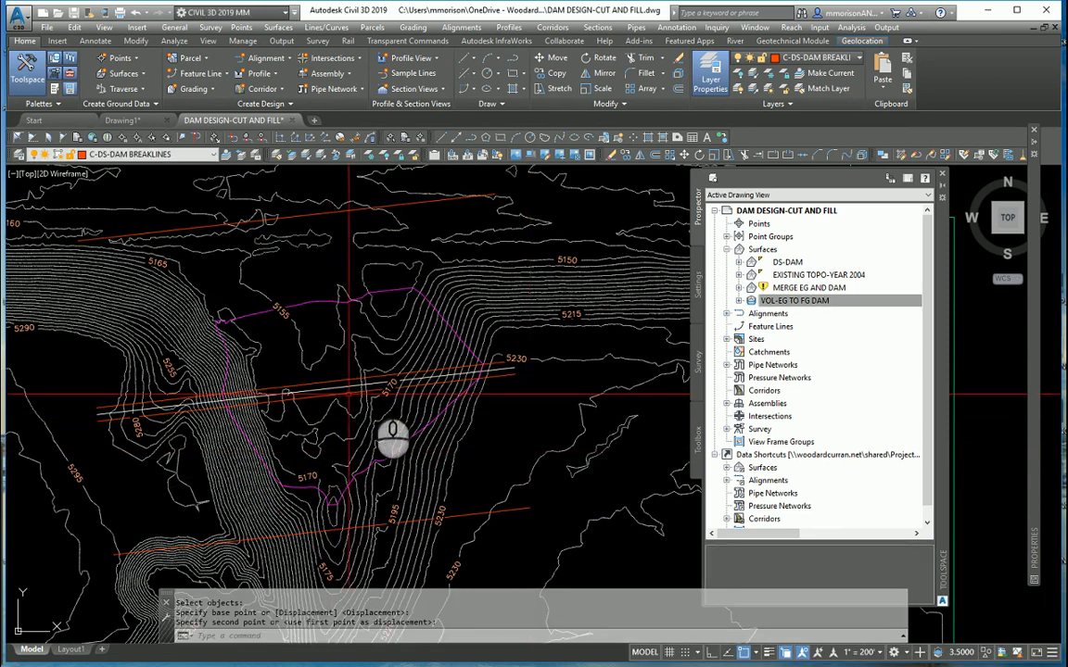
- Check whether automatic rebuild is enabled for the DS-DAM and VOL-EG TO FG DAM surfaces
{"action": "left_click", "coordinate": [793, 302]}
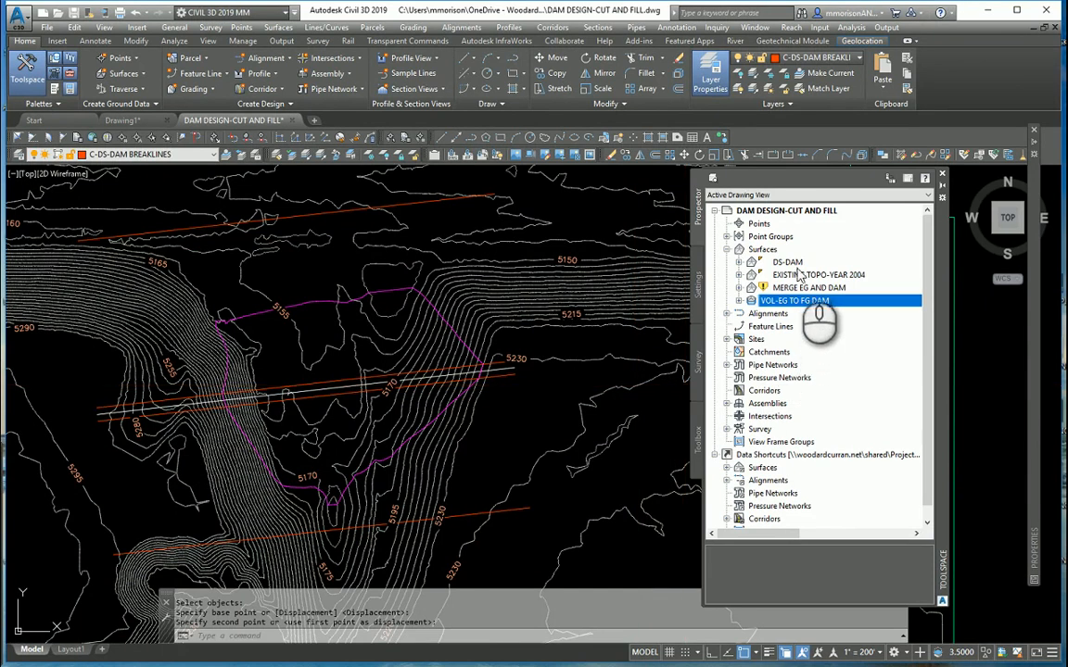
{"action": "left_click", "coordinate": [788, 264]}
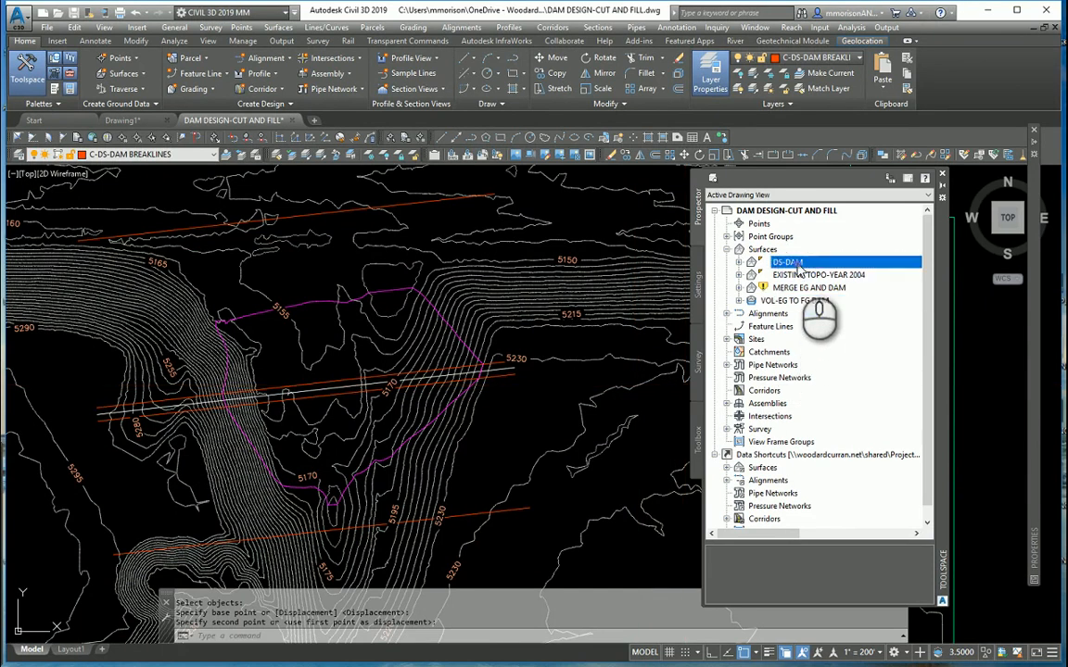
{"action": "right_click", "coordinate": [800, 269]}
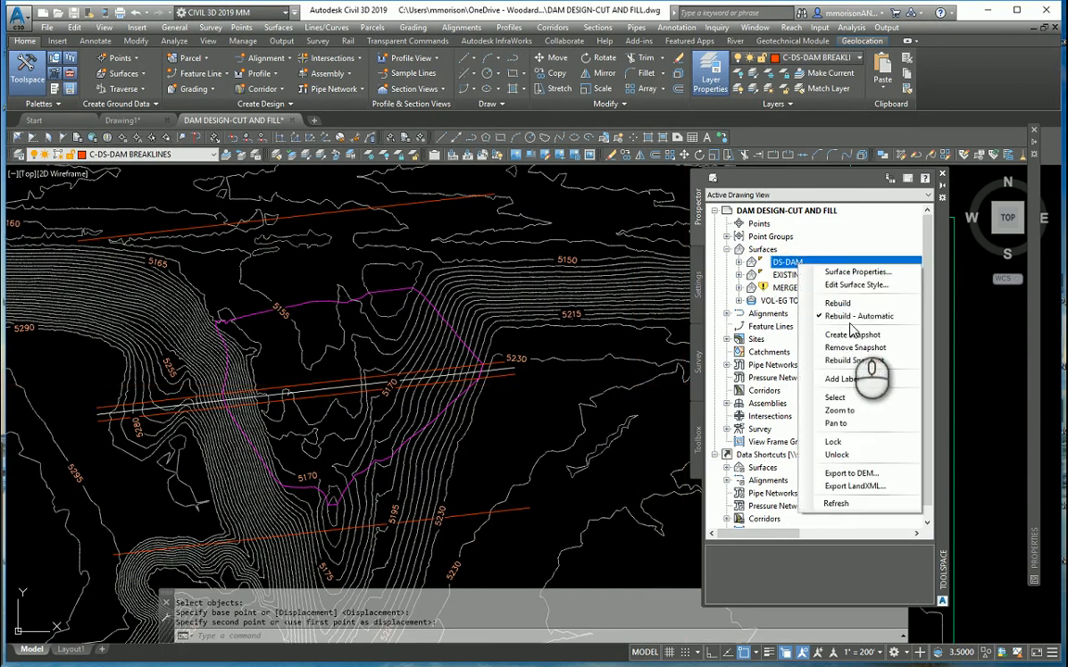
{"action": "left_click", "coordinate": [689, 334]}
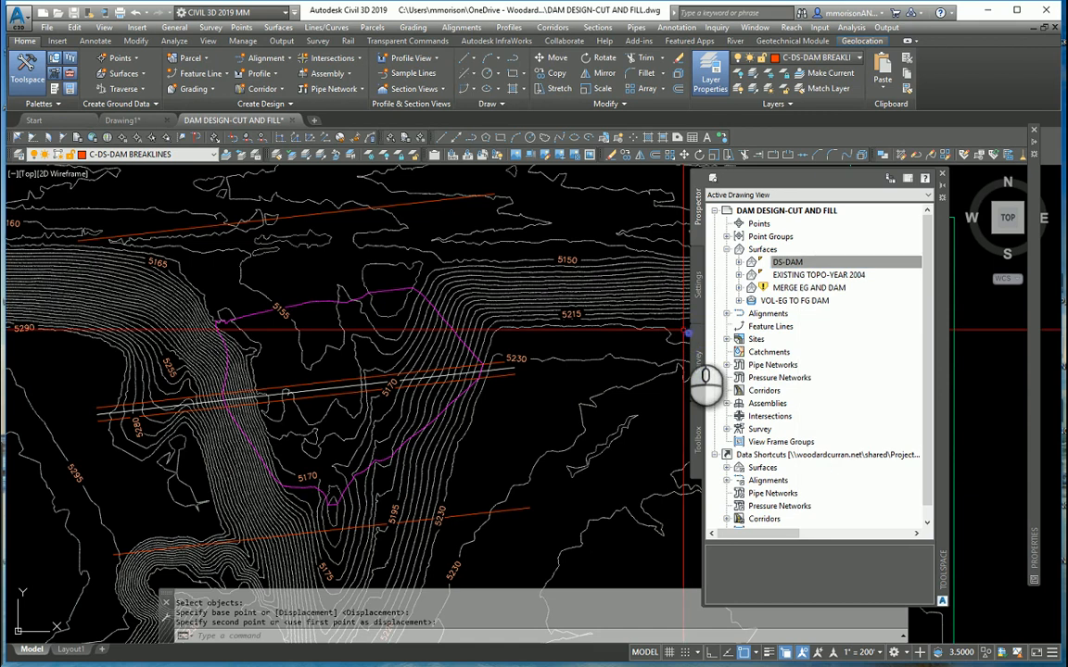
{"action": "left_click", "coordinate": [794, 301]}
{"action": "right_click", "coordinate": [805, 301]}
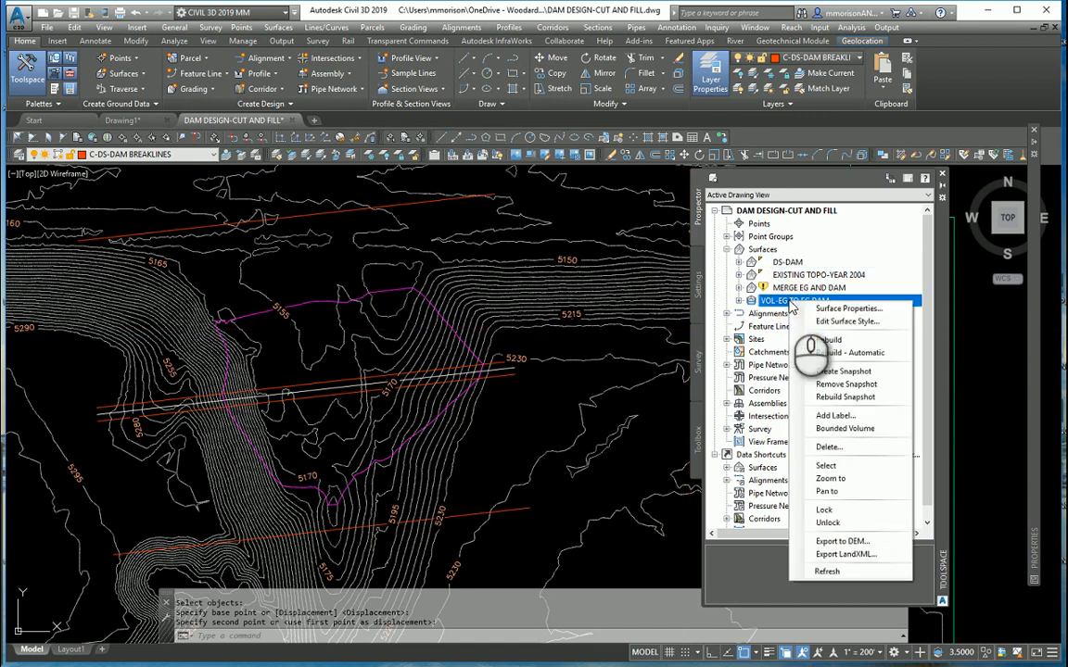
{"action": "left_click", "coordinate": [660, 350]}
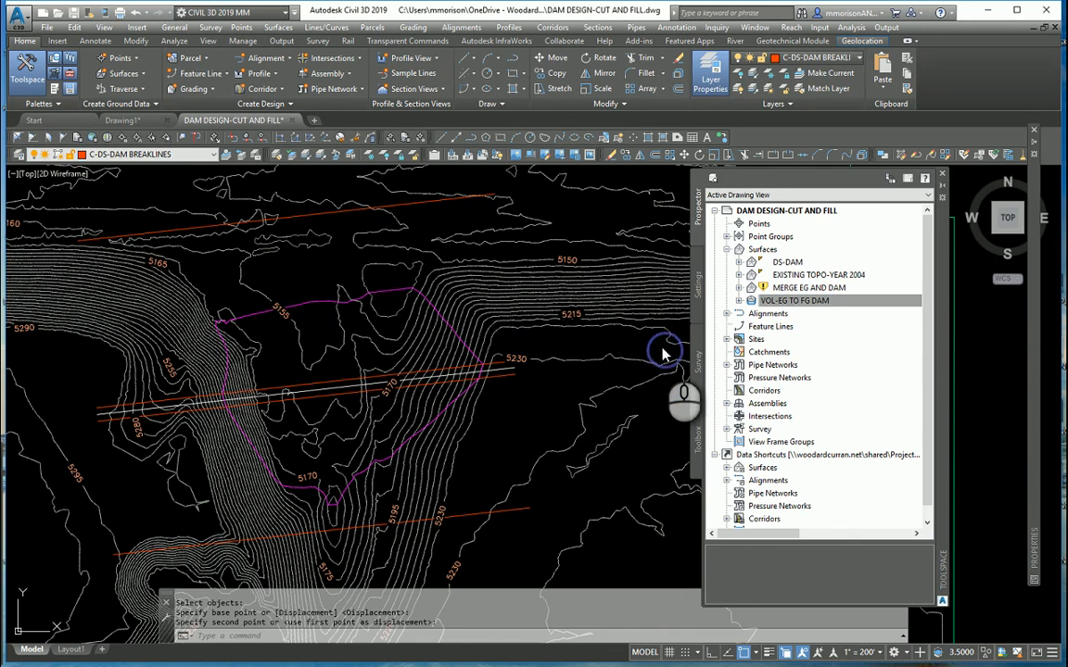
{"action": "left_click", "coordinate": [659, 347]}
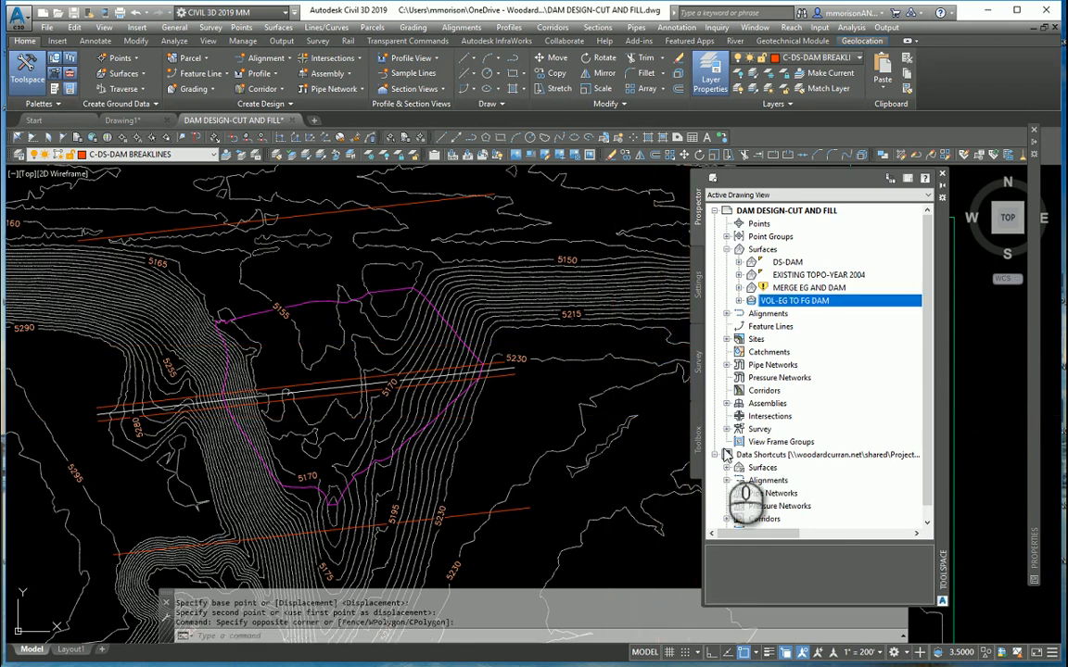
- Move the Toolspace palette off the drawing area and open the Volumes Dashboard to view the dam's cut and fill
{"action": "mouse_move", "coordinate": [936, 405]}
{"action": "left_mouse_down"}
{"action": "mouse_move", "coordinate": [751, 401]}
{"action": "mouse_move", "coordinate": [479, 348]}
{"action": "mouse_move", "coordinate": [642, 369]}
{"action": "mouse_move", "coordinate": [0, 283]}
{"action": "left_mouse_up"}
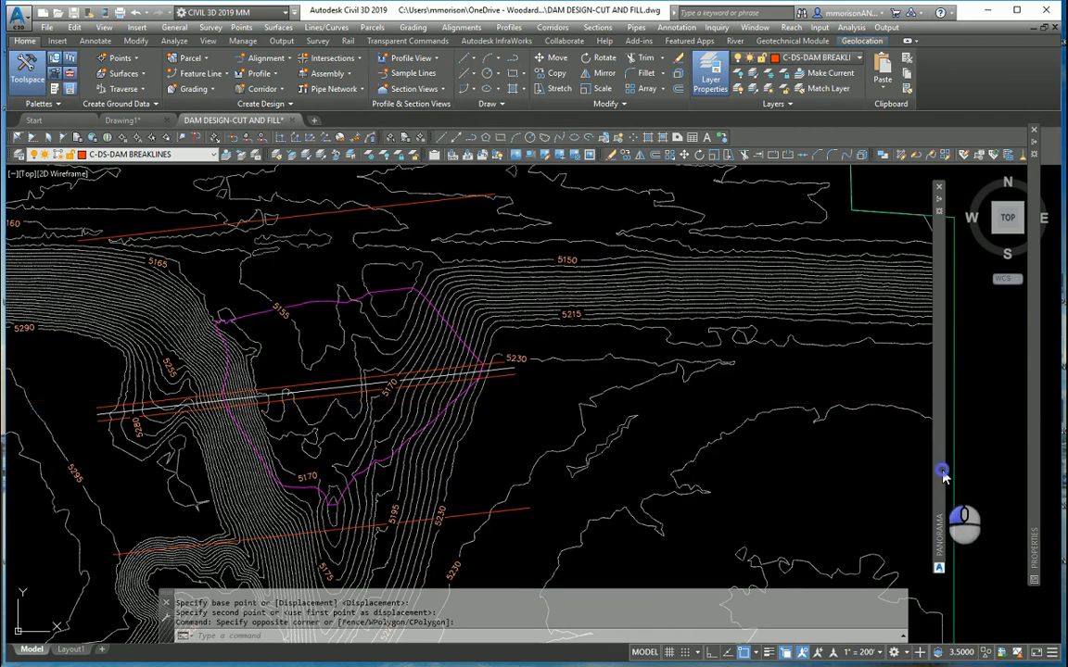
{"action": "mouse_move", "coordinate": [945, 469]}
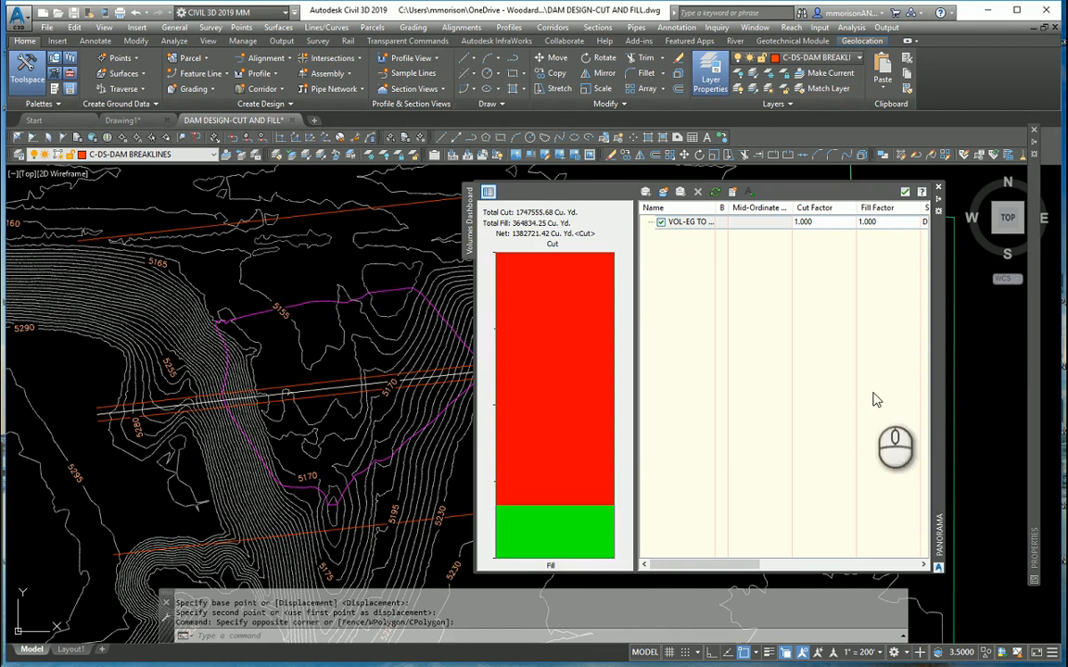
{"action": "left_click", "coordinate": [963, 393]}
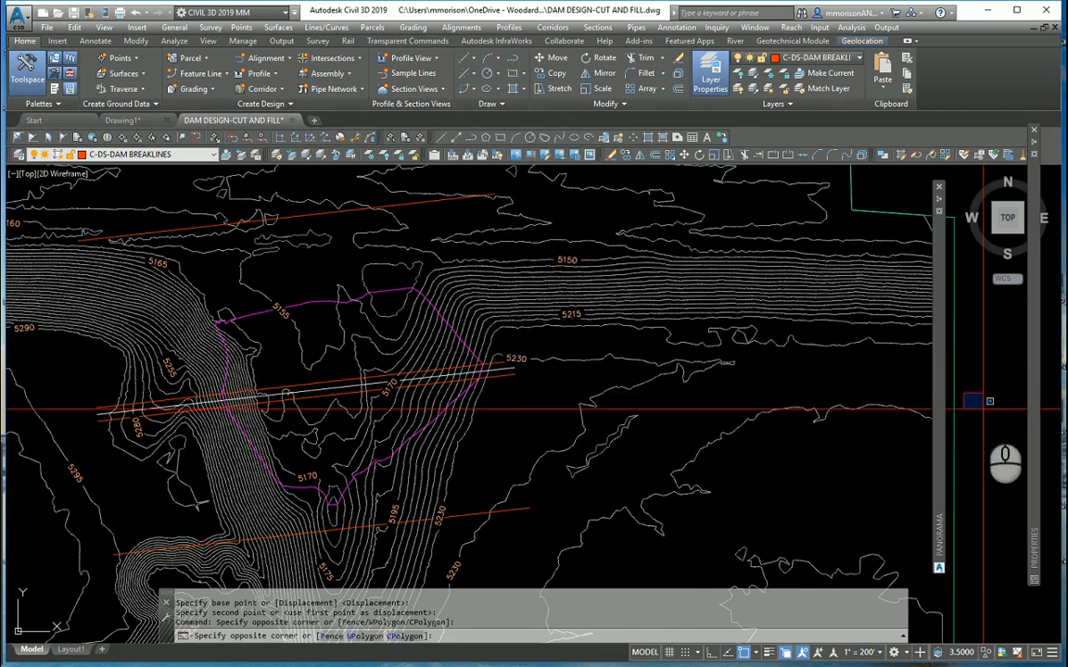
{"action": "left_click", "coordinate": [982, 407]}
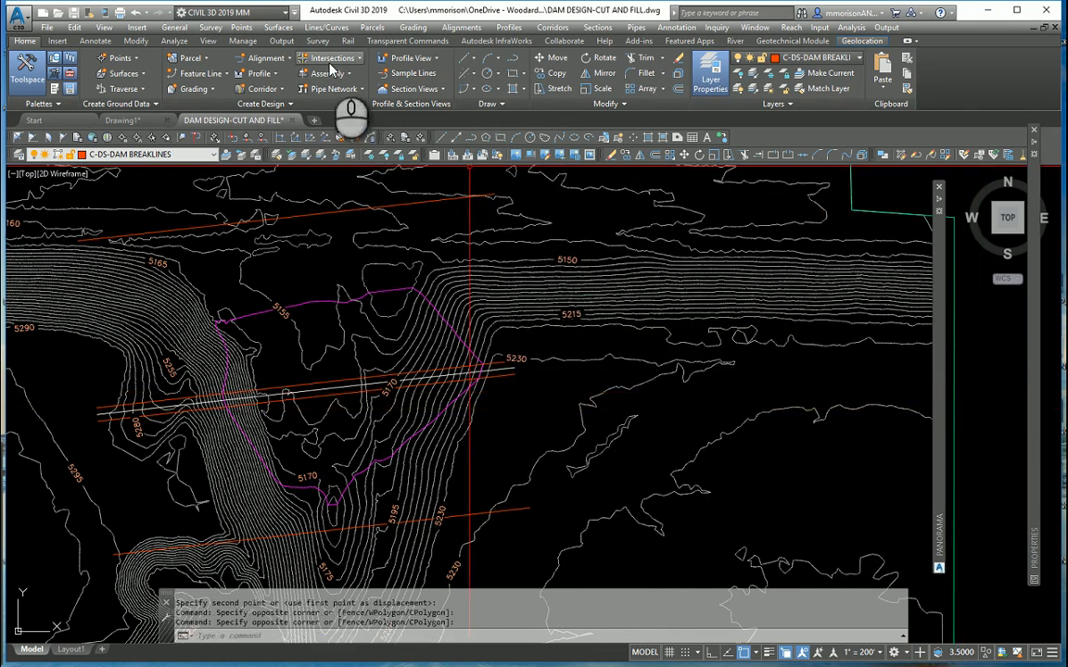
{"action": "left_click", "coordinate": [177, 41]}
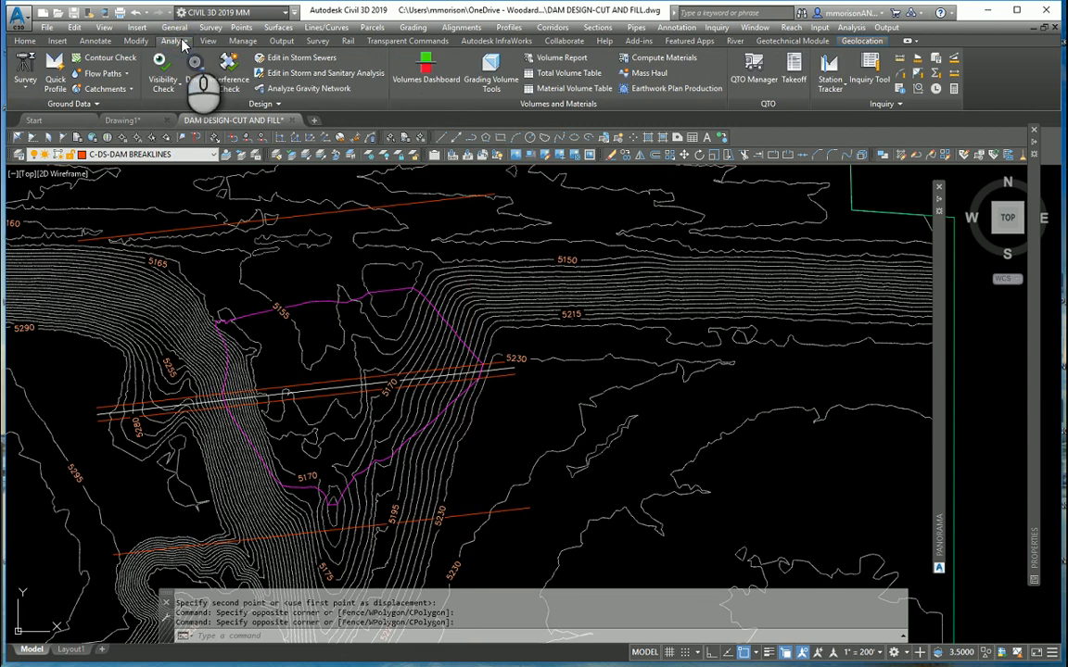
{"action": "left_click", "coordinate": [426, 83]}
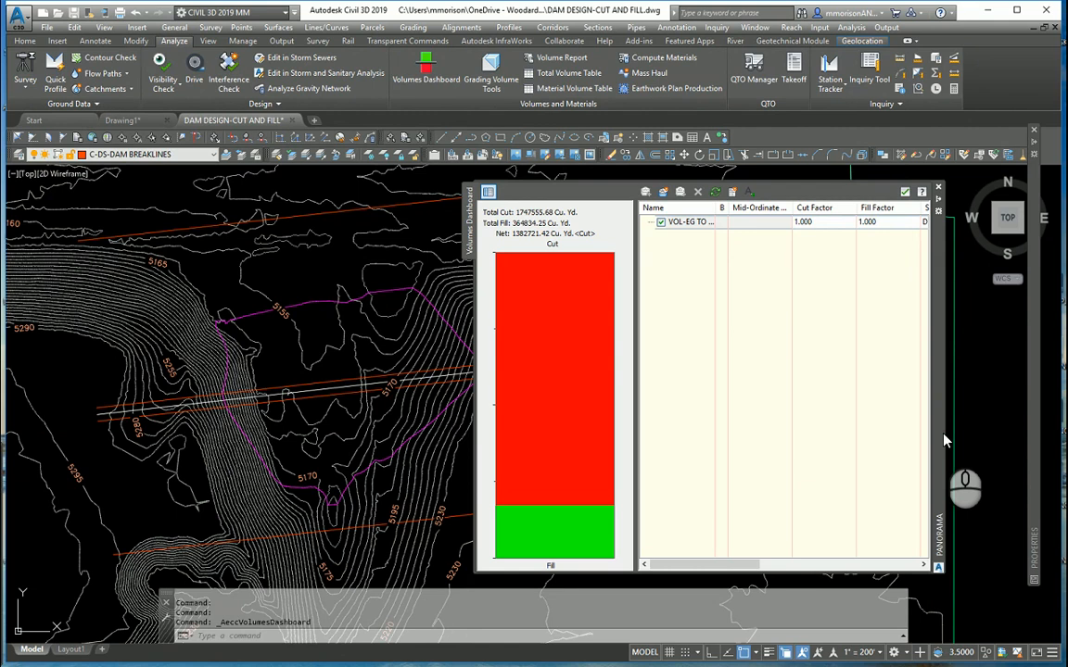
{"action": "left_click", "coordinate": [645, 196]}
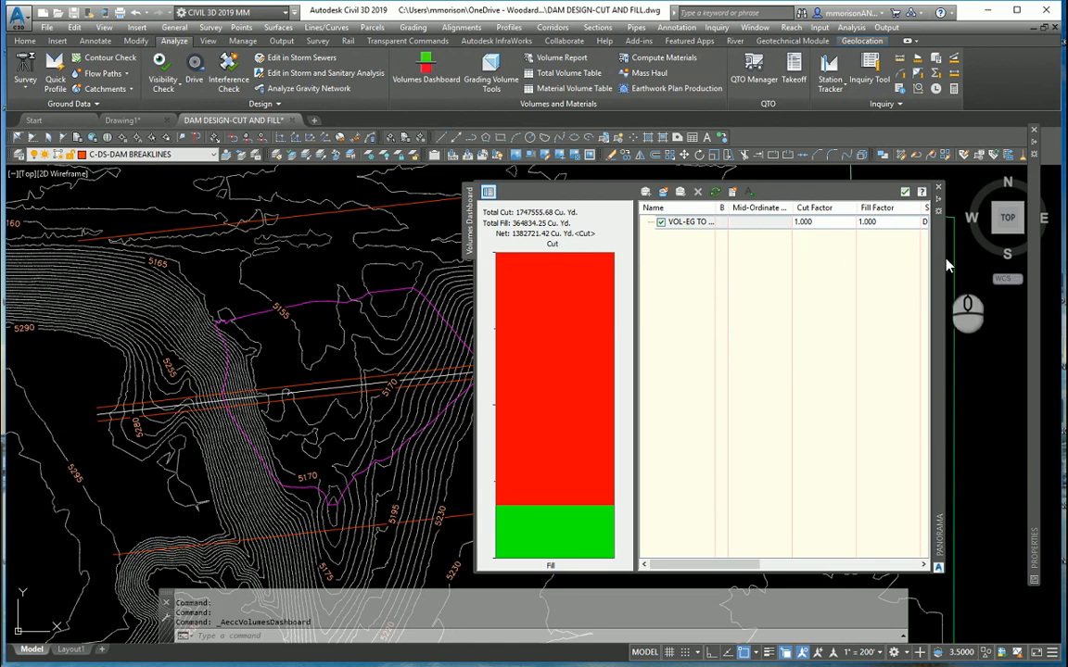
- Move the Volumes Dashboard clear of the dam and turn off its auto-hide so it stays open
{"action": "left_click_drag", "start_coordinate": [940, 272], "coordinate": [1018, 280]}
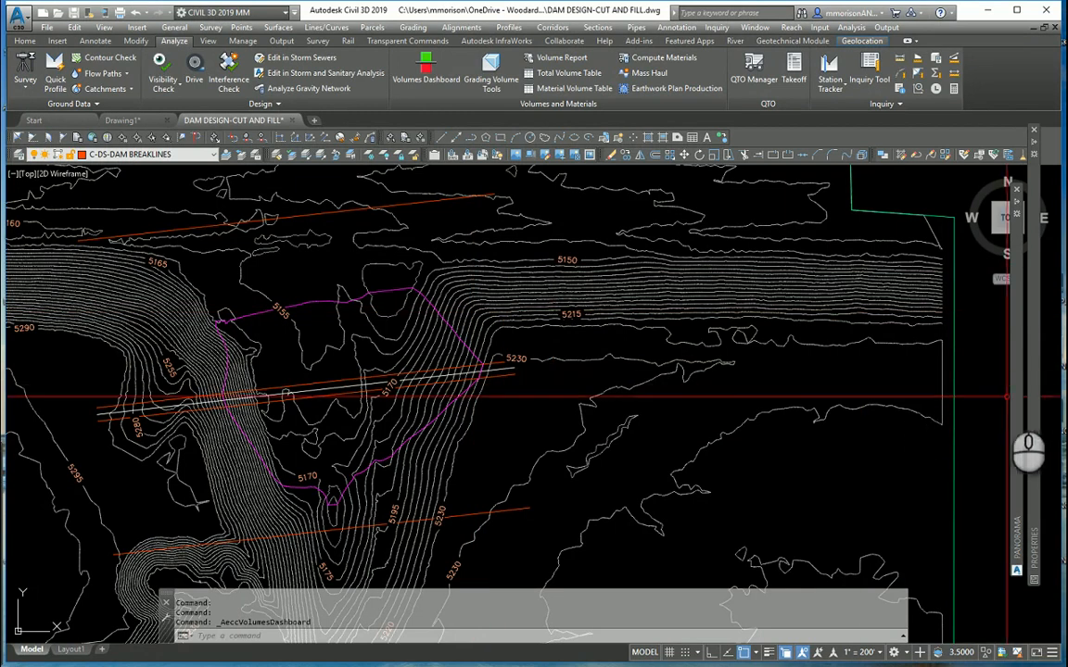
{"action": "right_click", "coordinate": [1013, 400]}
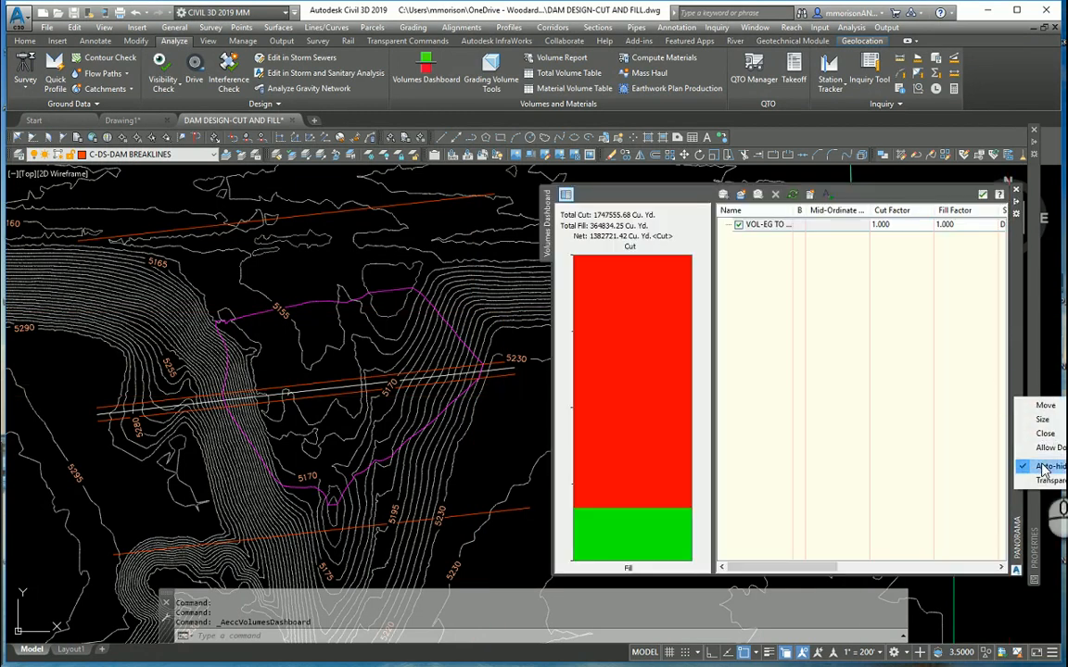
{"action": "left_click", "coordinate": [1041, 465]}
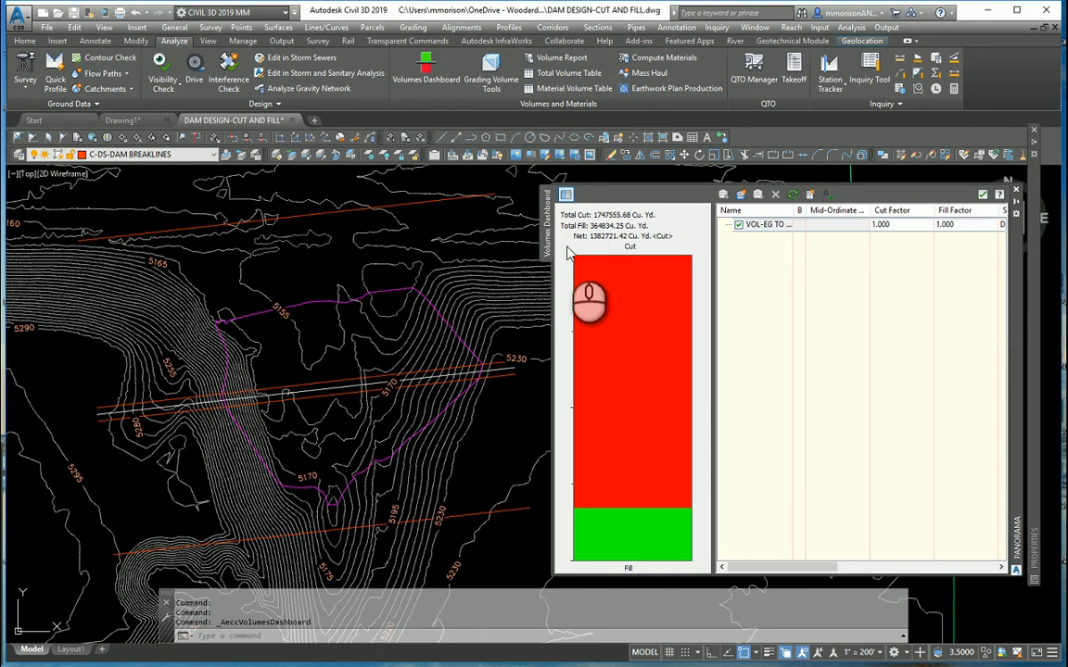
{"action": "left_click", "coordinate": [448, 248]}
- Lower the previously selected five breaklines by 20 feet, moving them from 0,0,0 to 0,0,-20
{"action": "type", "text": "m"}
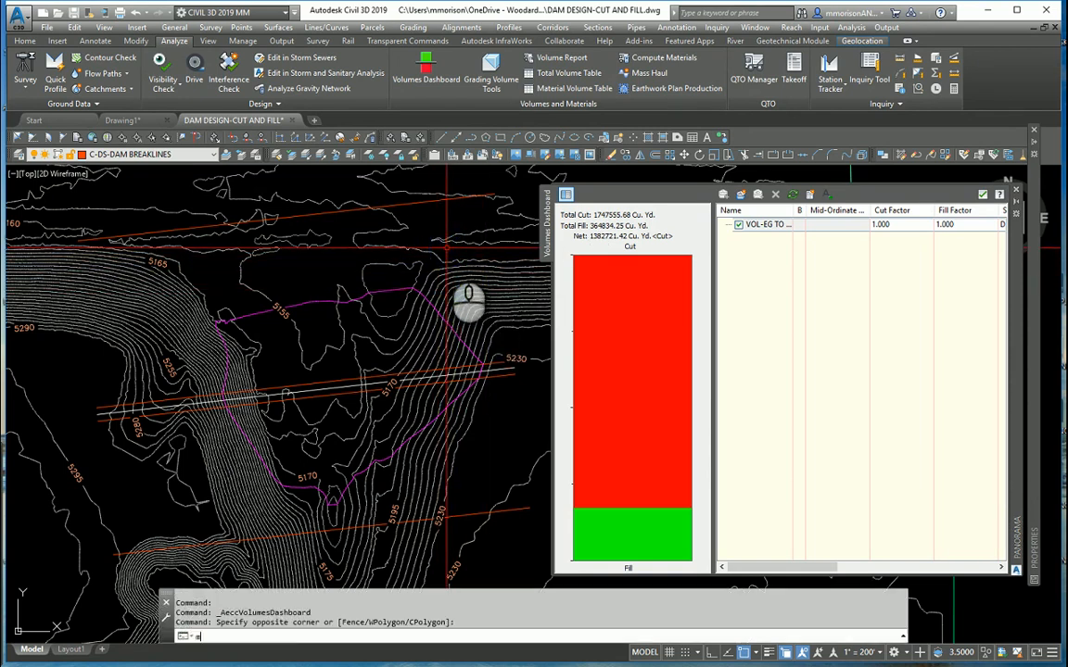
{"action": "key", "text": "Return"}
{"action": "type", "text": "p"}
{"action": "key", "text": "Return"}
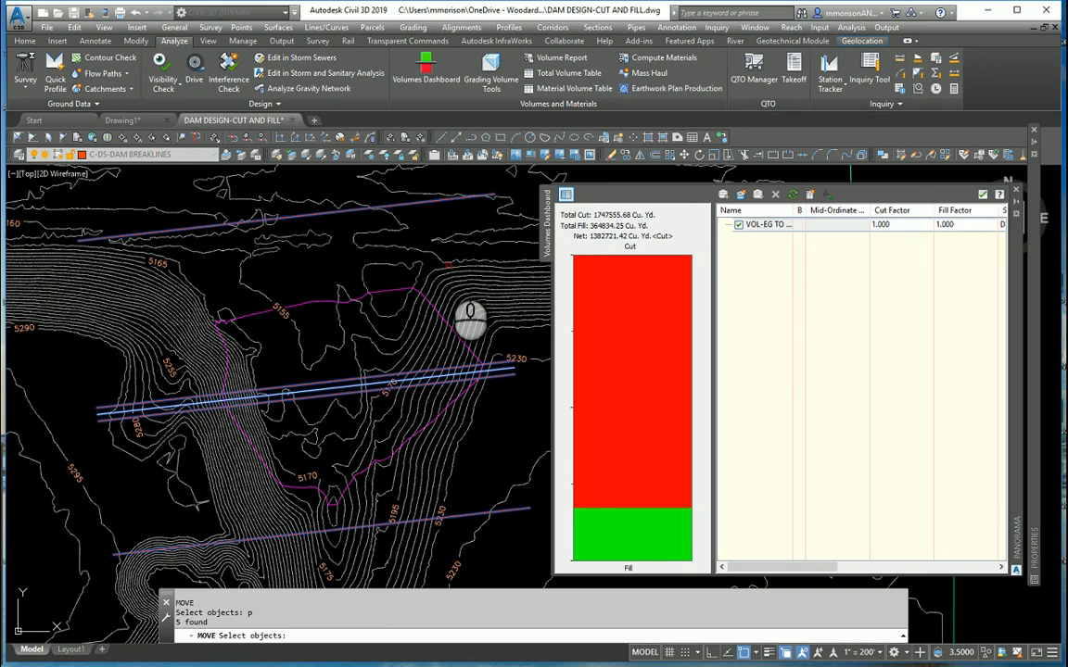
{"action": "key", "text": "Return"}
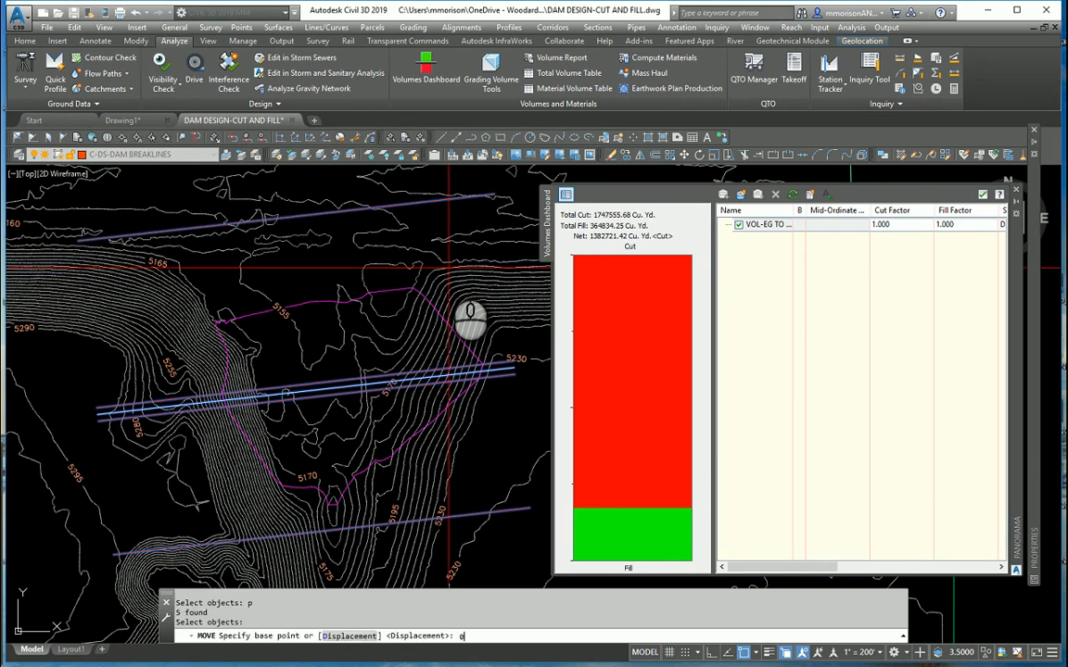
{"action": "type", "text": "0,0,0"}
{"action": "key", "text": "Return"}
{"action": "type", "text": "0"}
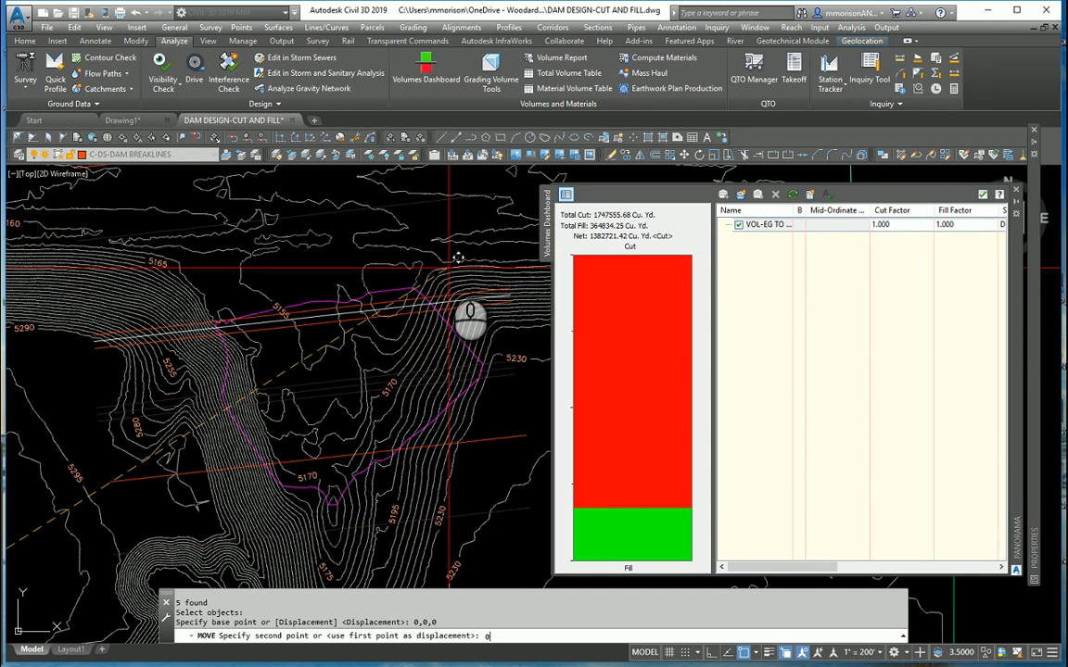
{"action": "type", "text": ",0,-20"}
{"action": "key", "text": "Return"}
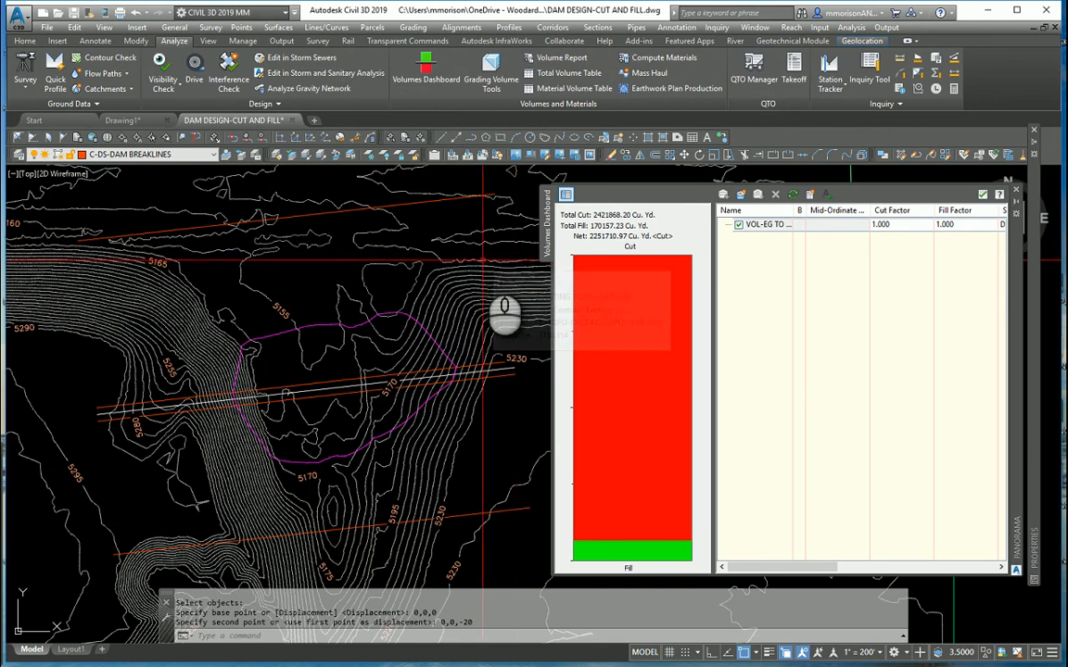
- Move the same five breaklines farther north from the crest line's east end, with object snap off for the second point
{"action": "scroll", "coordinate": [483, 262], "scroll_direction": "down", "scroll_amount": 2}
{"action": "middle_click_drag", "start_coordinate": [405, 269], "coordinate": [300, 246]}
{"action": "scroll", "coordinate": [298, 241], "scroll_direction": "up", "scroll_amount": 2}
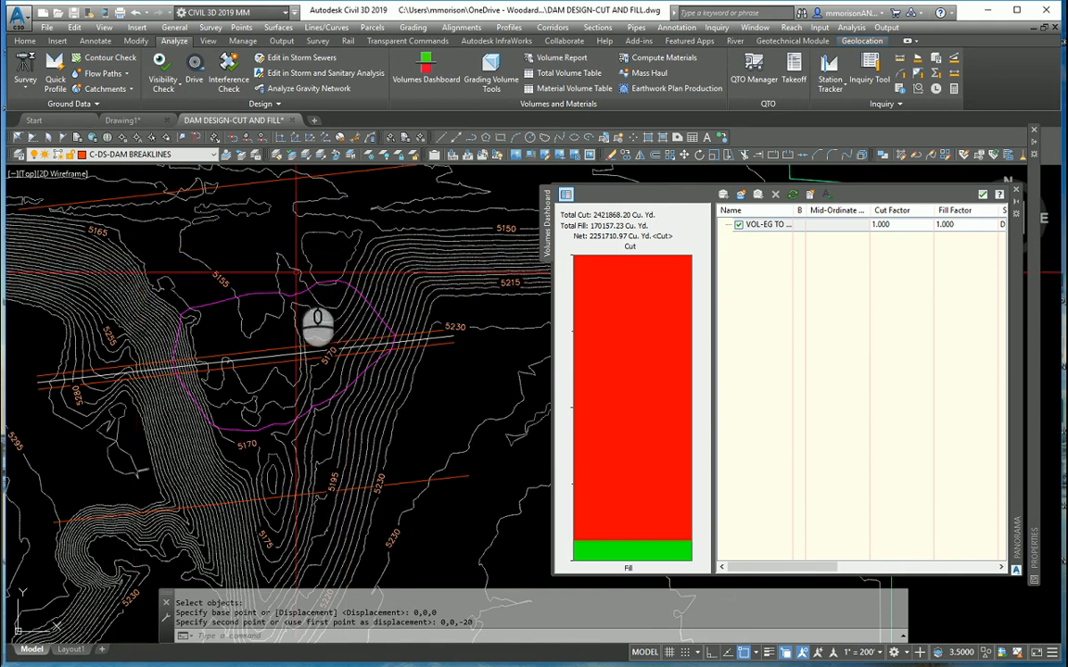
{"action": "type", "text": "m"}
{"action": "key", "text": "Return"}
{"action": "type", "text": "p"}
{"action": "key", "text": "Return"}
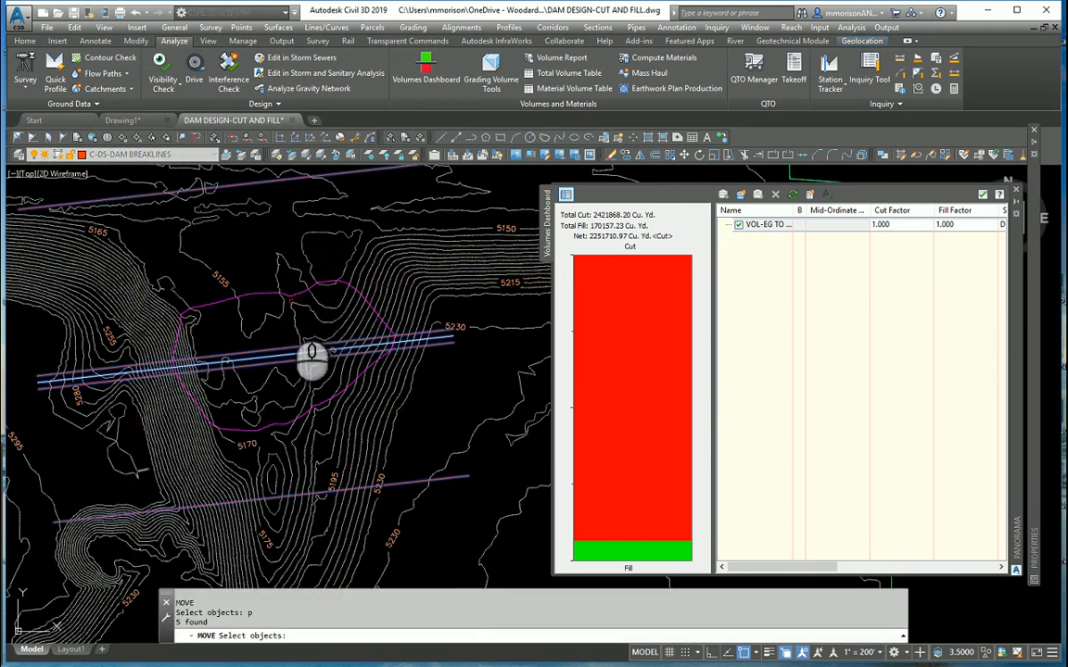
{"action": "key", "text": "Return"}
{"action": "left_click", "coordinate": [454, 338]}
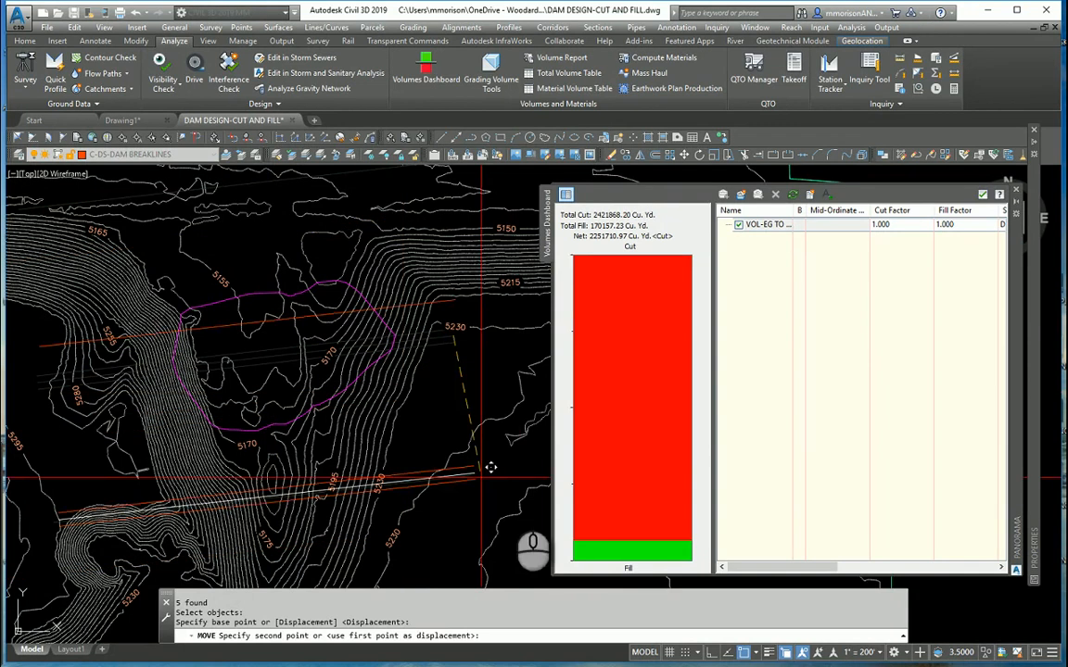
{"action": "left_click", "coordinate": [785, 653]}
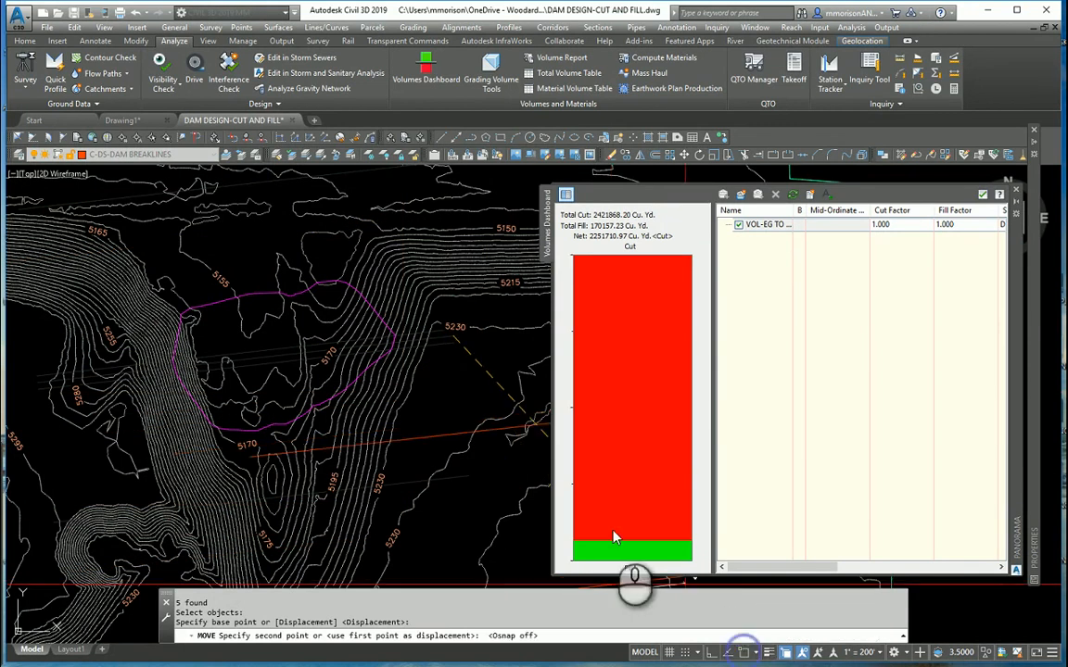
{"action": "left_click", "coordinate": [450, 283]}
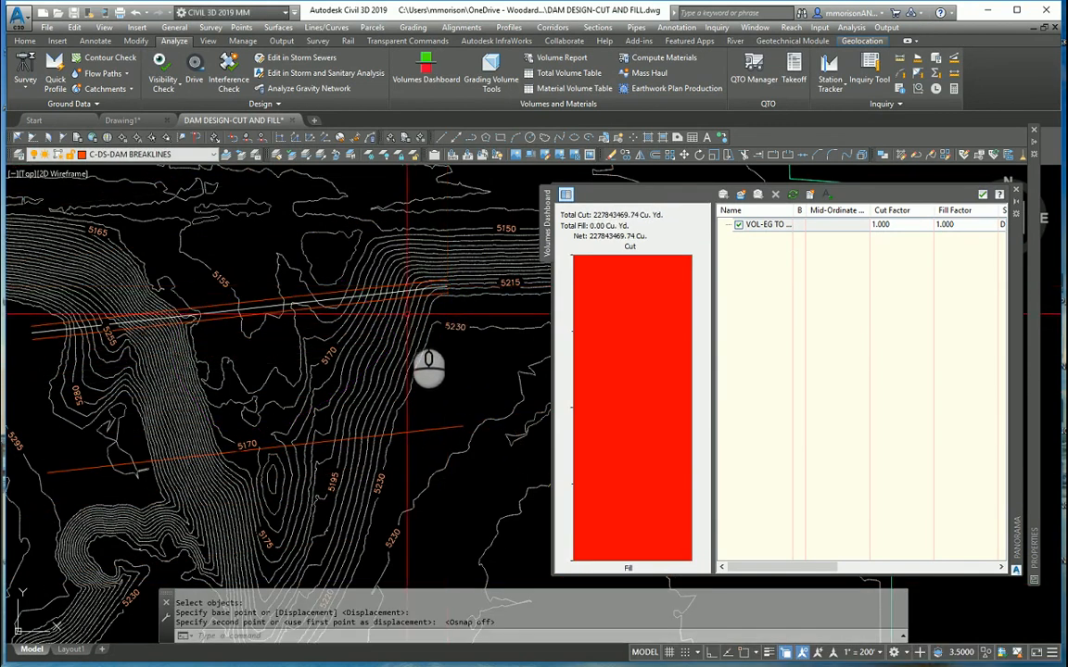
{"action": "mouse_move", "coordinate": [407, 313]}
{"action": "middle_mouse_down"}
{"action": "mouse_move", "coordinate": [281, 350]}
{"action": "mouse_move", "coordinate": [295, 358]}
{"action": "middle_mouse_up"}
{"action": "scroll", "coordinate": [280, 350], "scroll_direction": "down", "scroll_amount": 4}
{"action": "scroll", "coordinate": [294, 359], "scroll_direction": "up", "scroll_amount": 2}
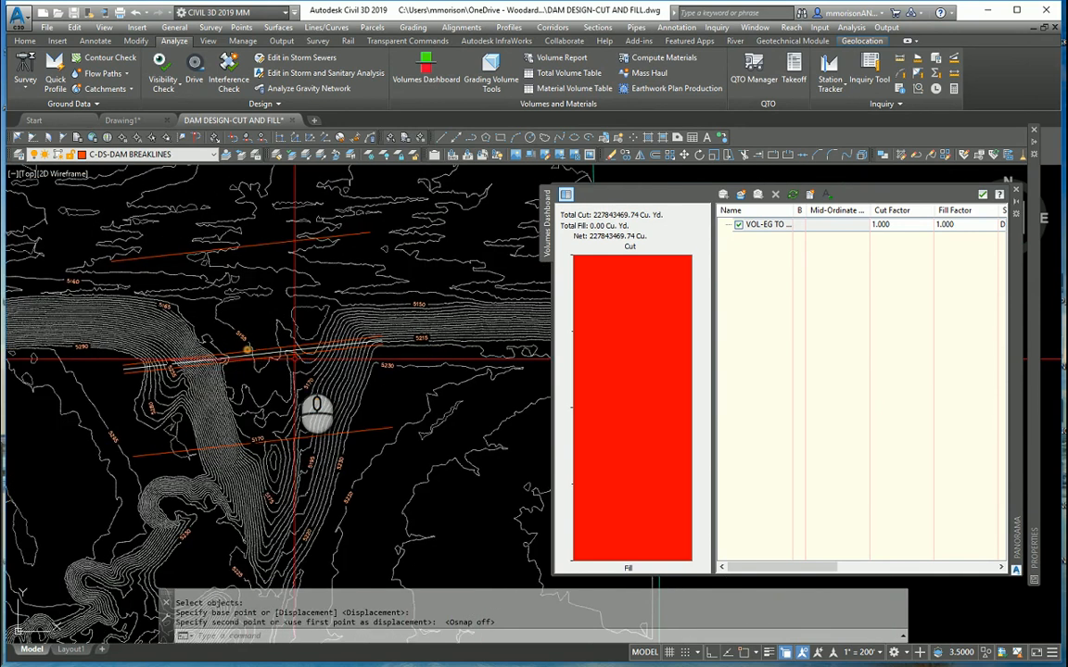
{"action": "scroll", "coordinate": [295, 358], "scroll_direction": "up", "scroll_amount": 2}
{"action": "type", "text": "ro"}
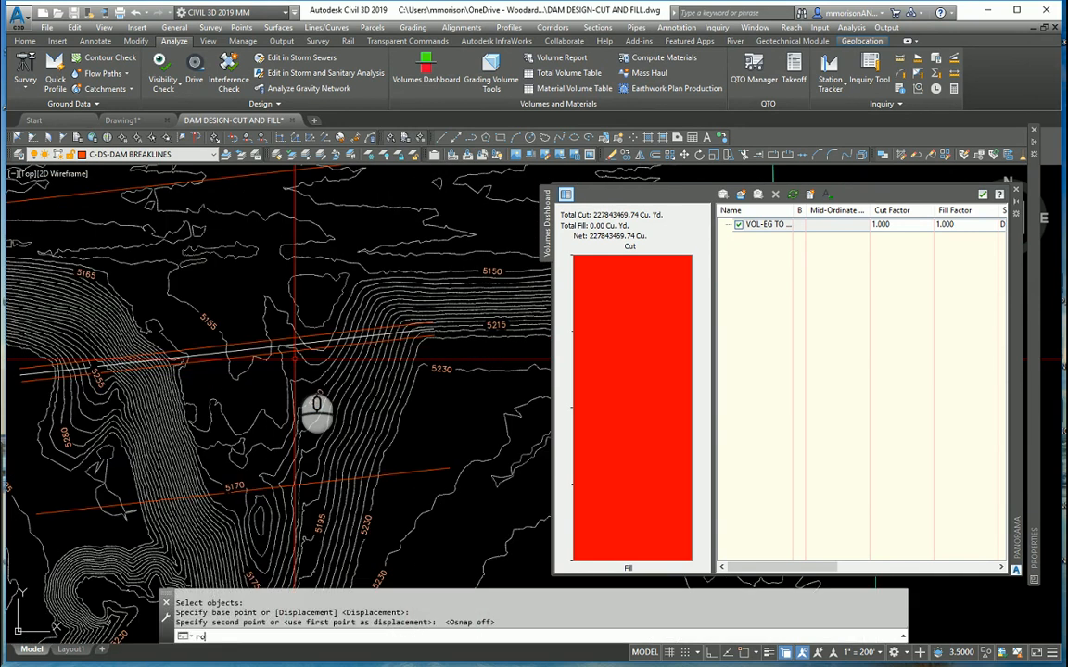
{"action": "key", "text": "Return"}
{"action": "type", "text": "p"}
{"action": "key", "text": "Return"}
{"action": "key", "text": "Return"}
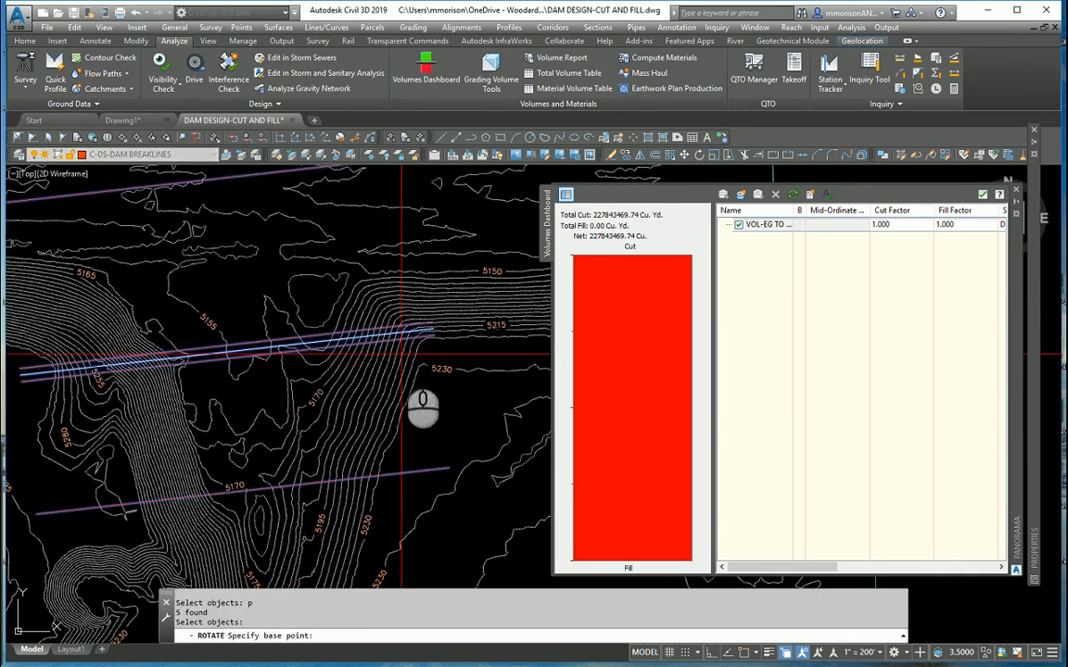
{"action": "key", "text": "Escape"}
{"action": "key", "text": "Escape"}
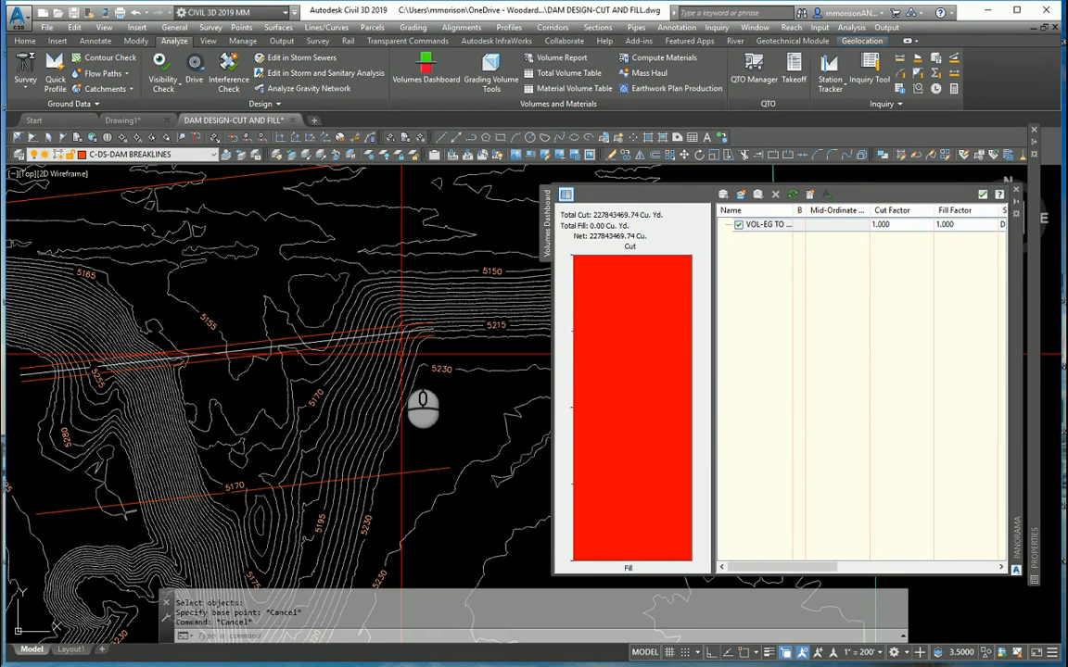
- Undo the last northward move of the five dam breaklines
{"action": "type", "text": "u"}
{"action": "key", "text": "Return"}
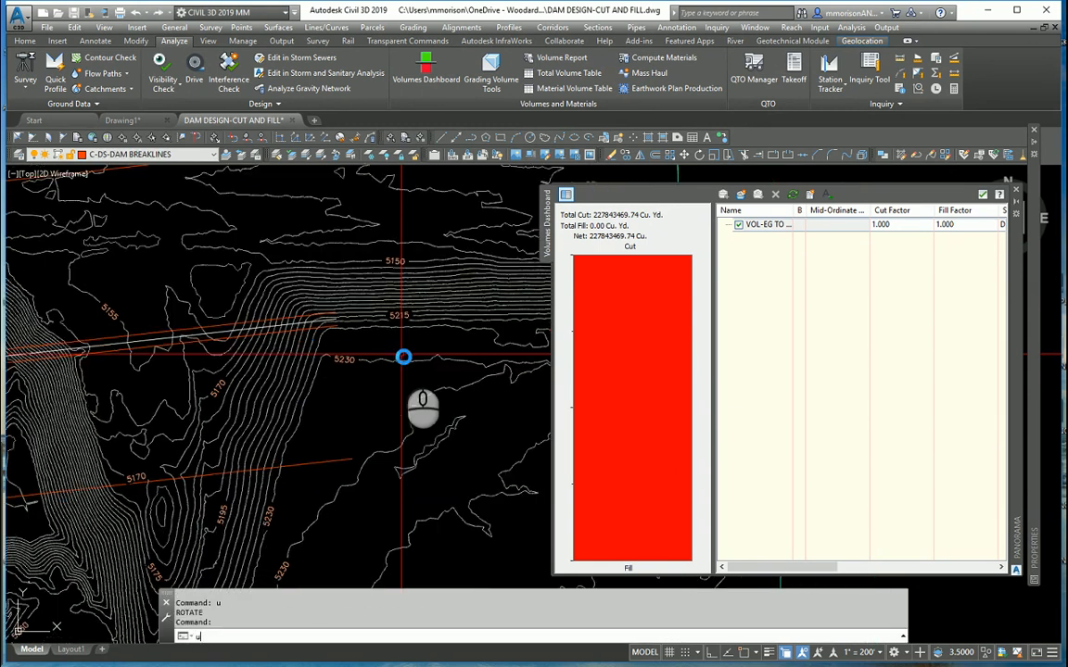
{"action": "key", "text": "Return"}
{"action": "key", "text": "Return"}
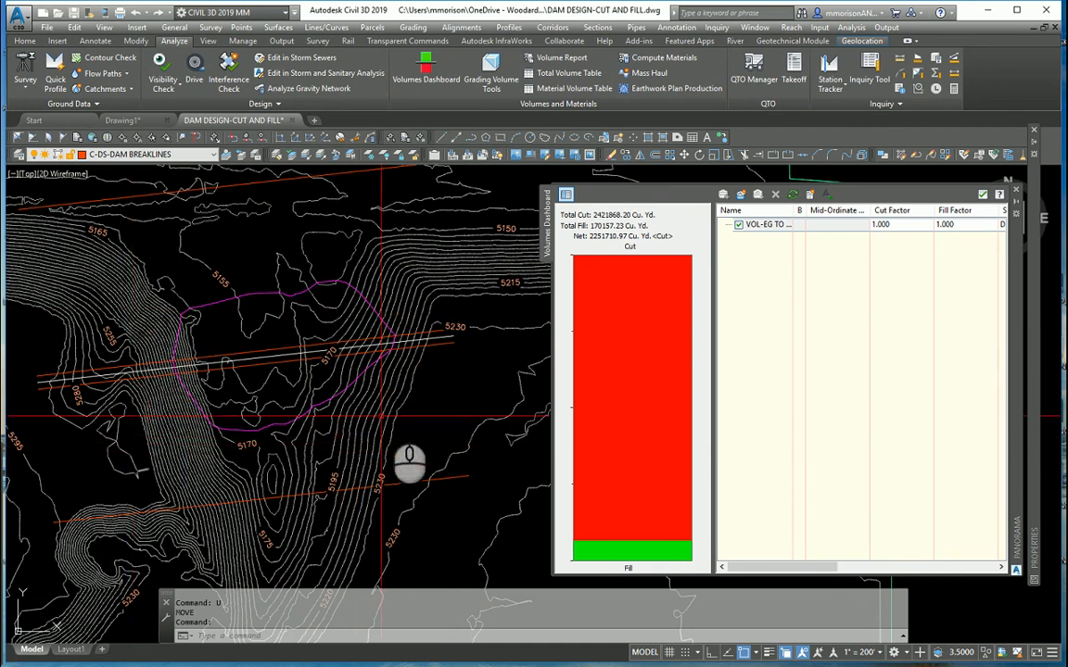
- Select the two outer lines, both crest edge lines and the crest centerline, and move them slightly north with object snap off
{"action": "mouse_move", "coordinate": [239, 317]}
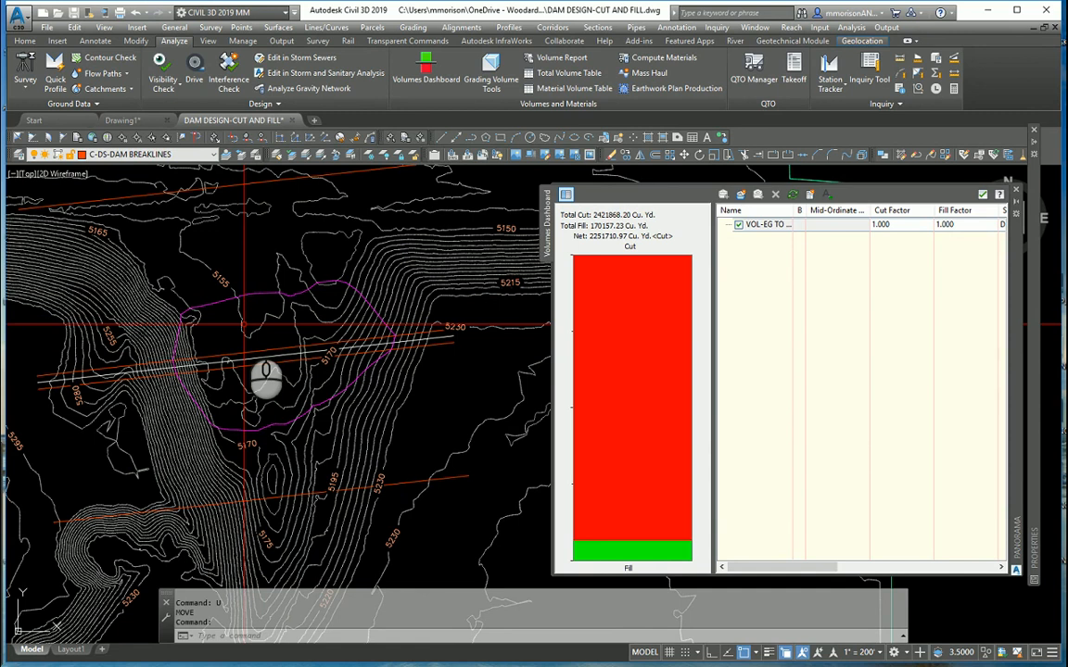
{"action": "type", "text": "m"}
{"action": "key", "text": "Return"}
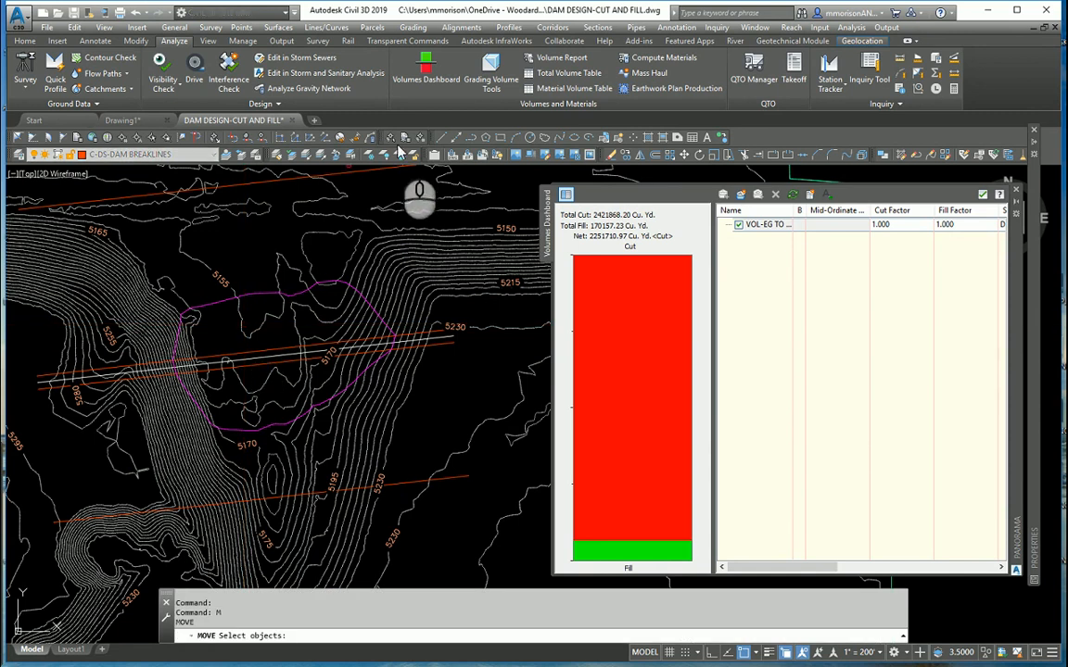
{"action": "left_click", "coordinate": [348, 172]}
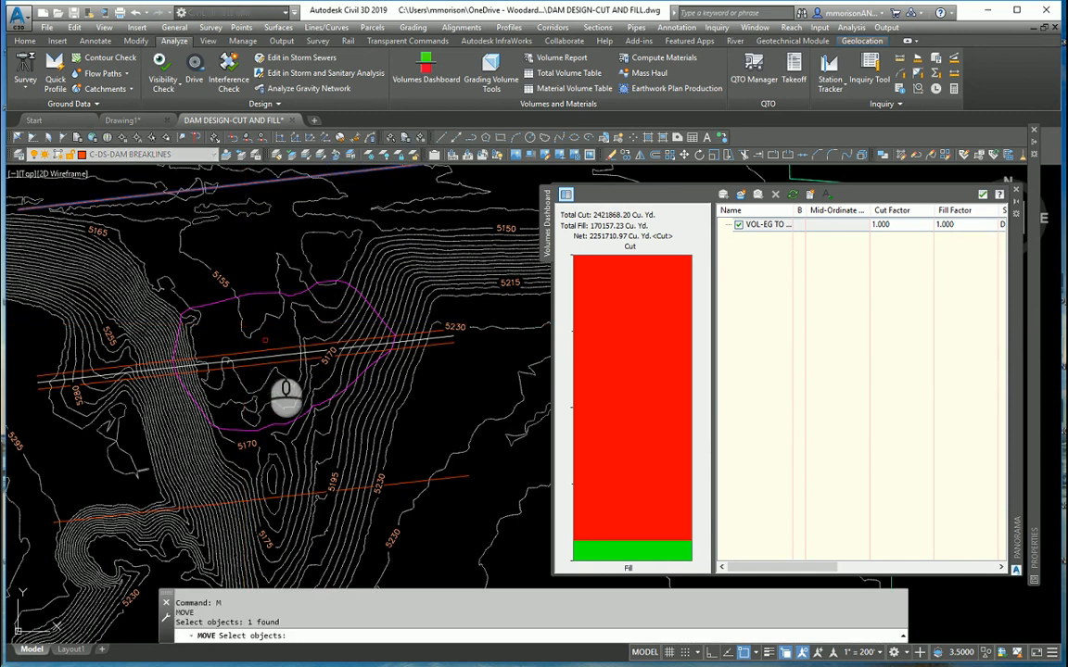
{"action": "left_click", "coordinate": [261, 360]}
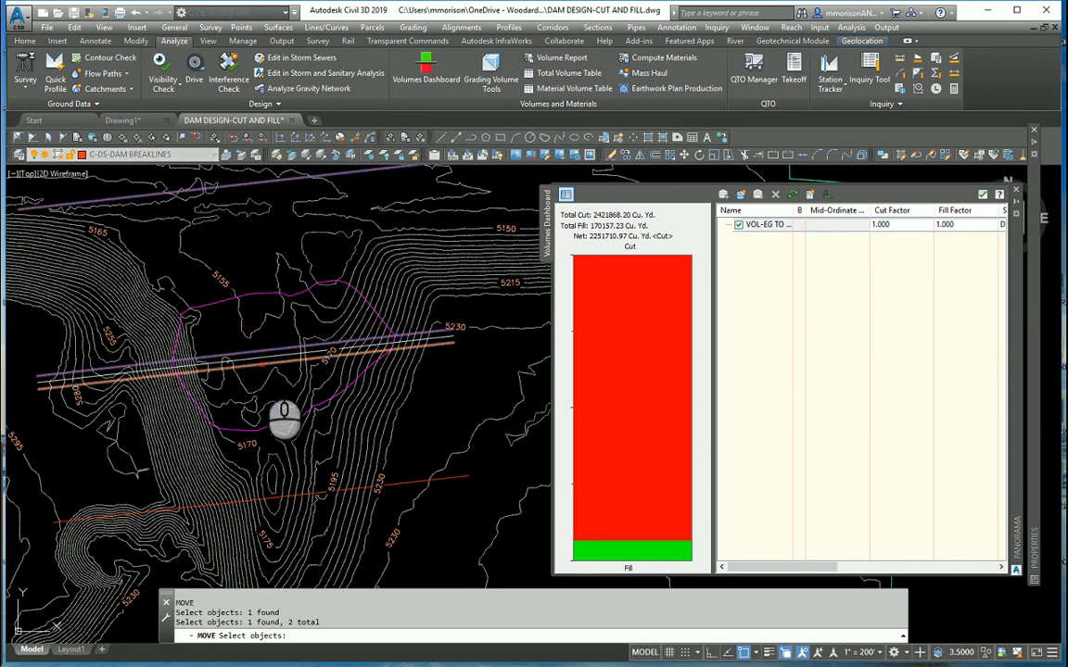
{"action": "left_click", "coordinate": [261, 369]}
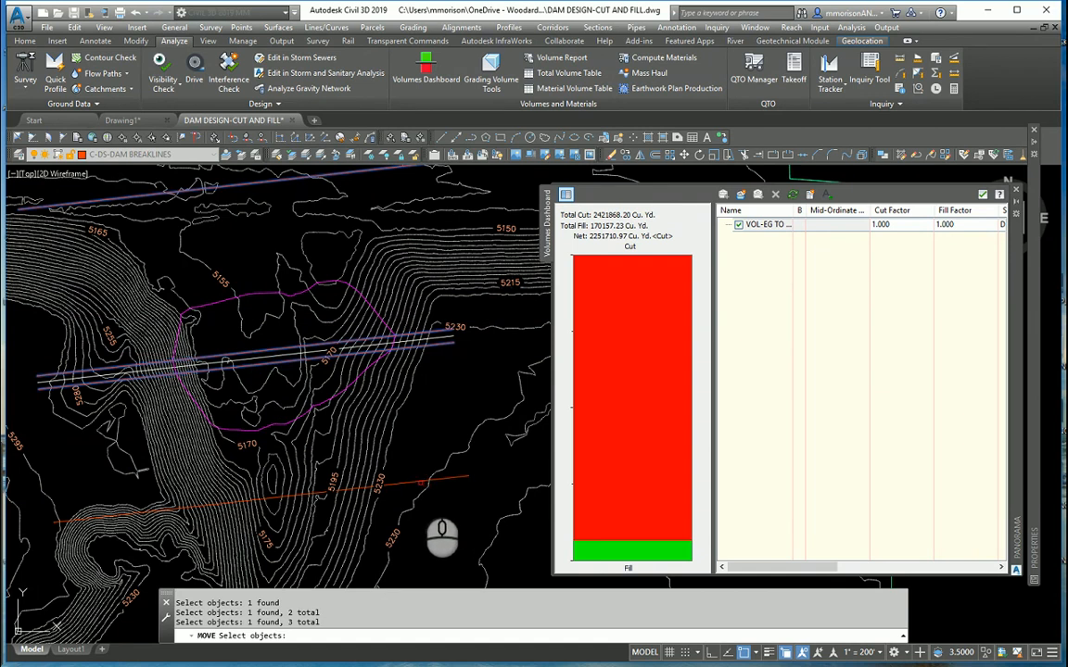
{"action": "left_click", "coordinate": [419, 482]}
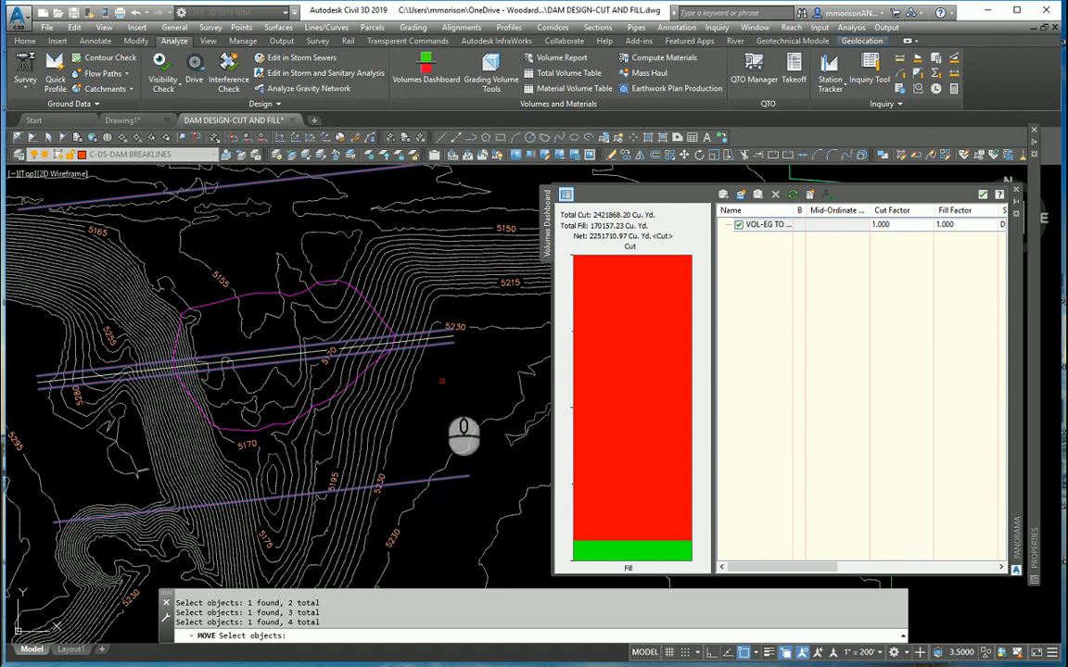
{"action": "left_click", "coordinate": [446, 337]}
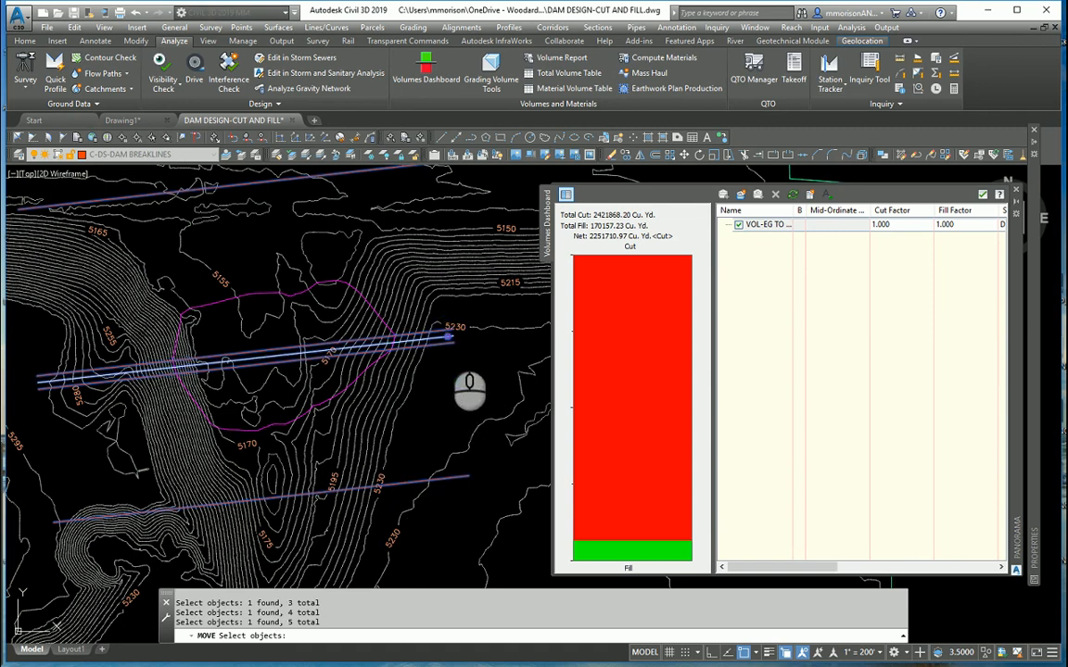
{"action": "key", "text": "Return"}
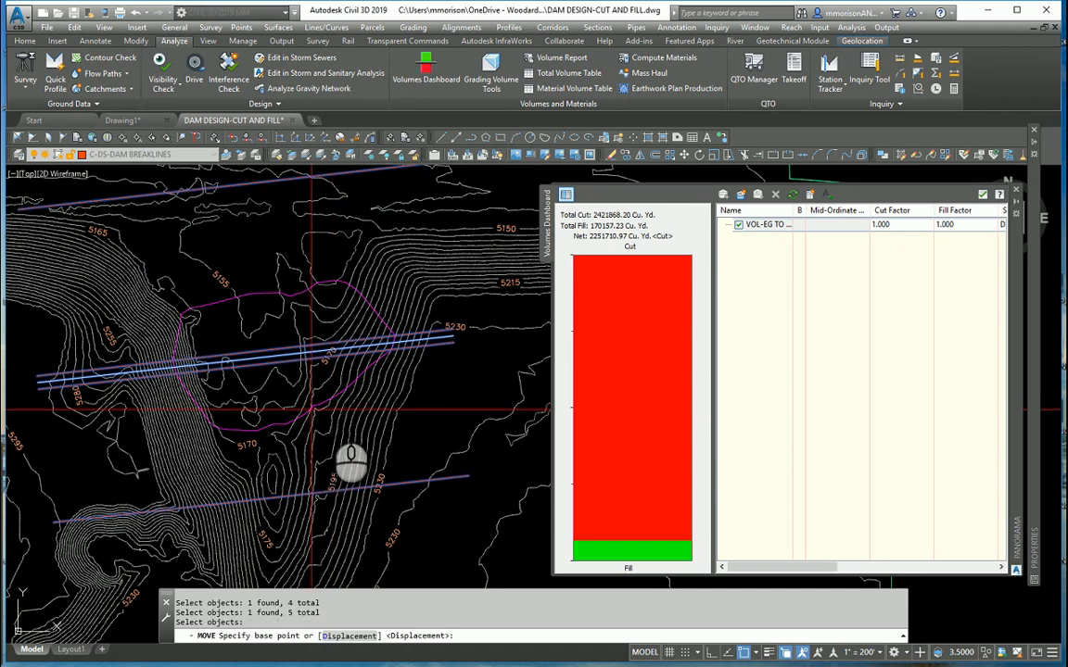
{"action": "left_click", "coordinate": [747, 652]}
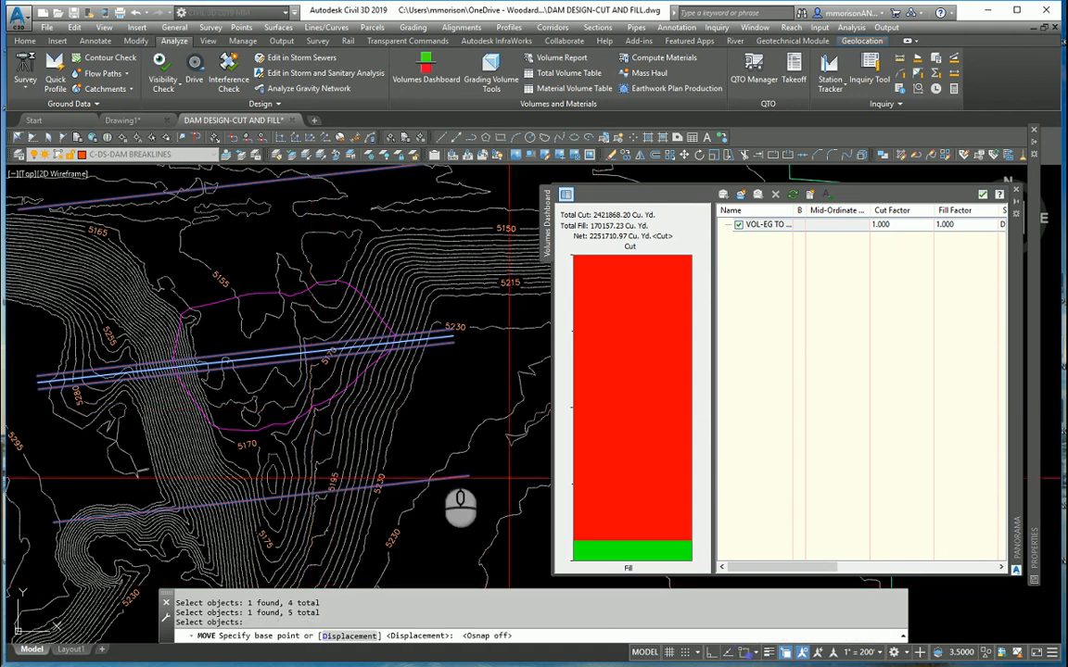
{"action": "left_click", "coordinate": [268, 385]}
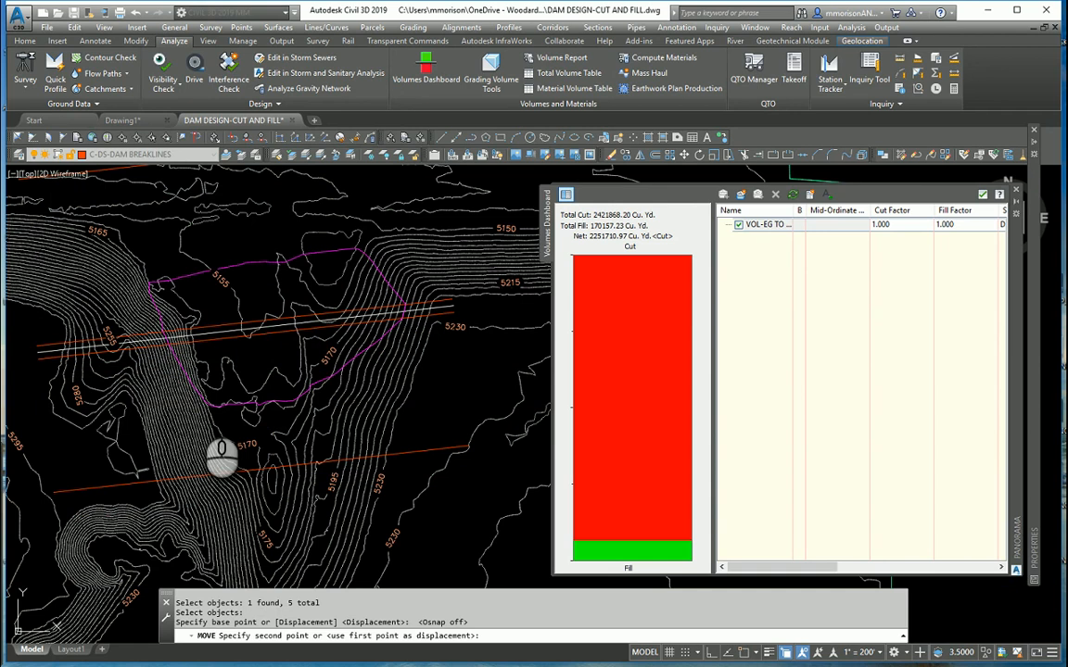
{"action": "left_click", "coordinate": [201, 403]}
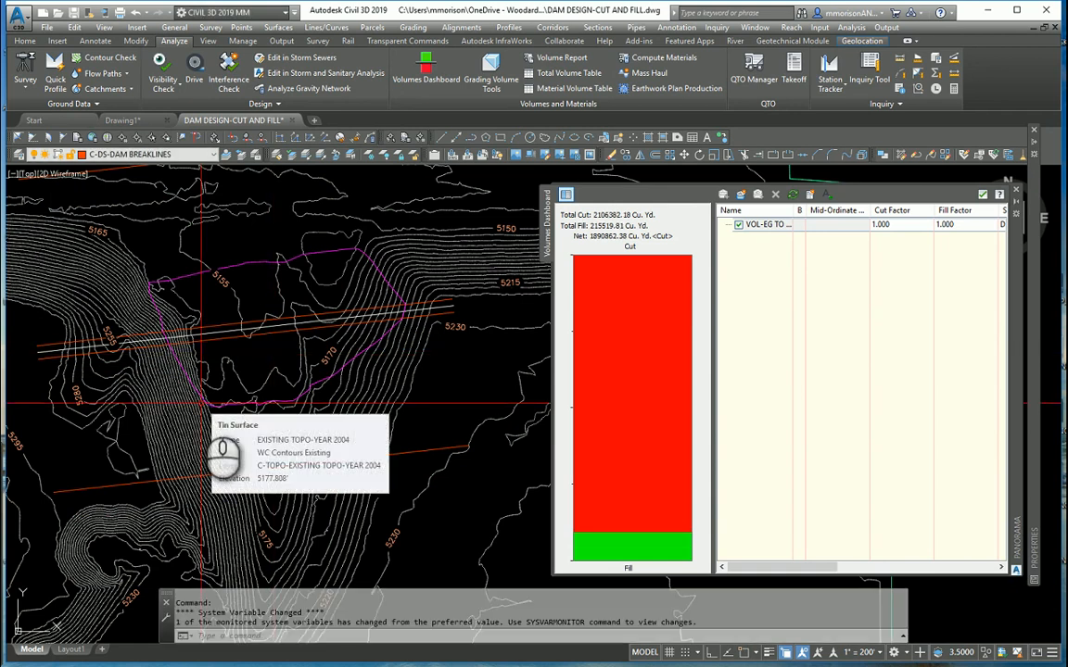
- Rotate the same five breaklines clockwise about a point near the crest's middle so they run nearly east-west
{"action": "type", "text": "ro"}
{"action": "key", "text": "Return"}
{"action": "type", "text": "p"}
{"action": "key", "text": "Return"}
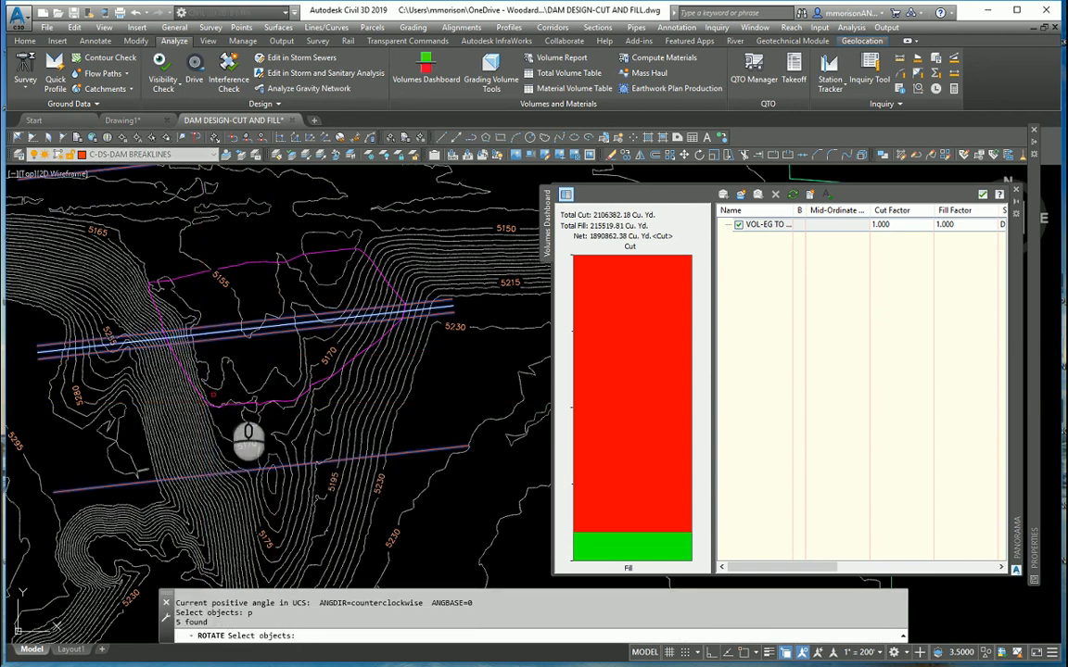
{"action": "key", "text": "Return"}
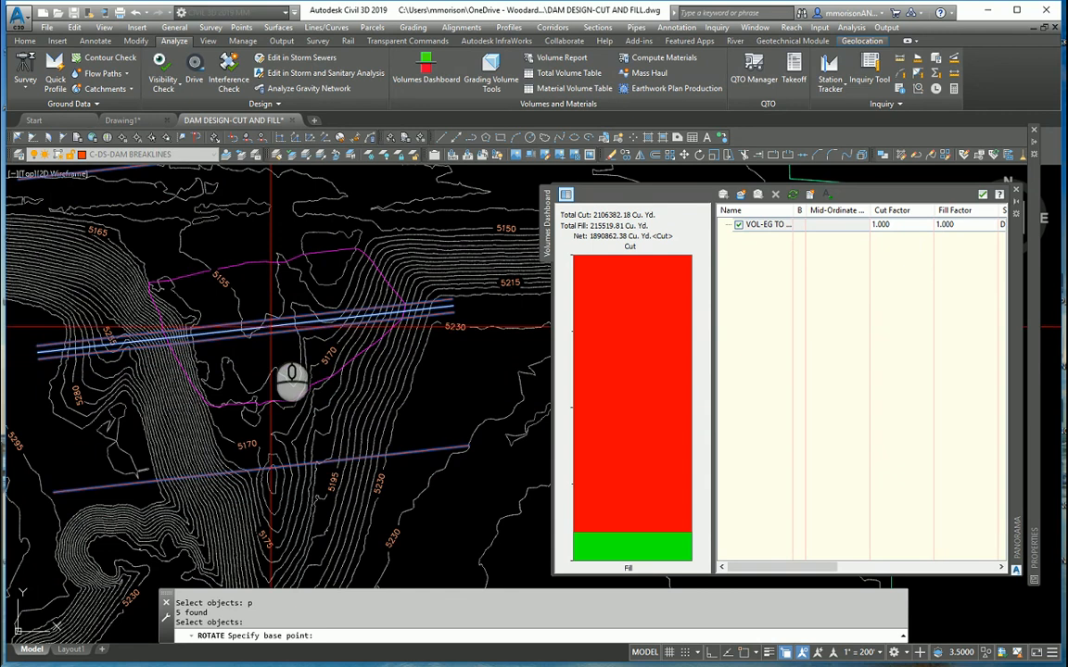
{"action": "left_click", "coordinate": [278, 320]}
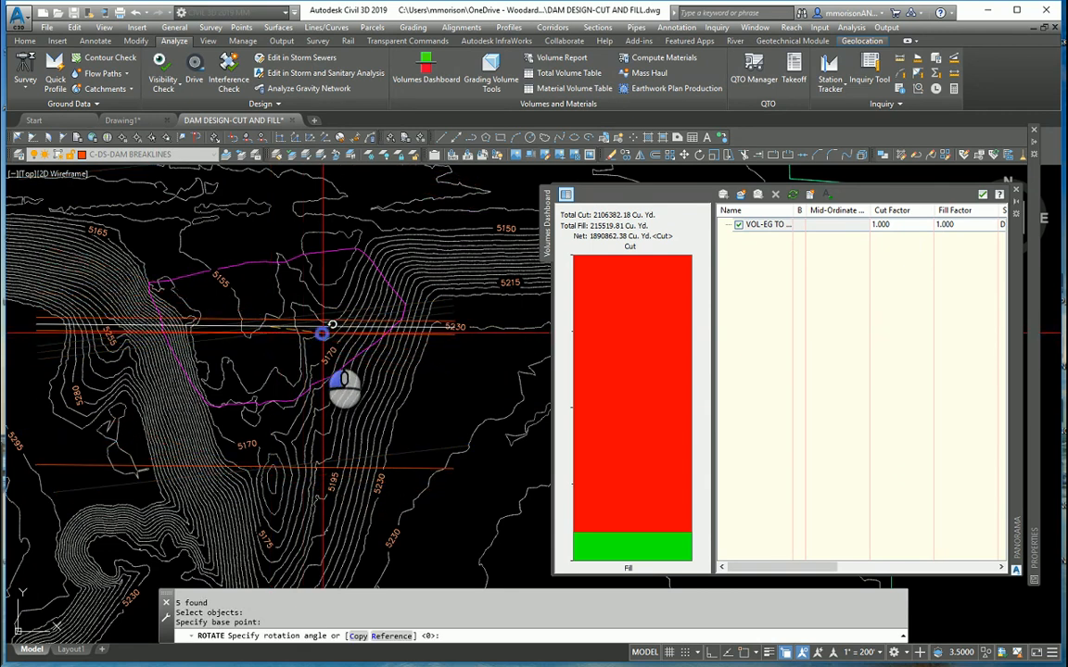
{"action": "left_click", "coordinate": [320, 331]}
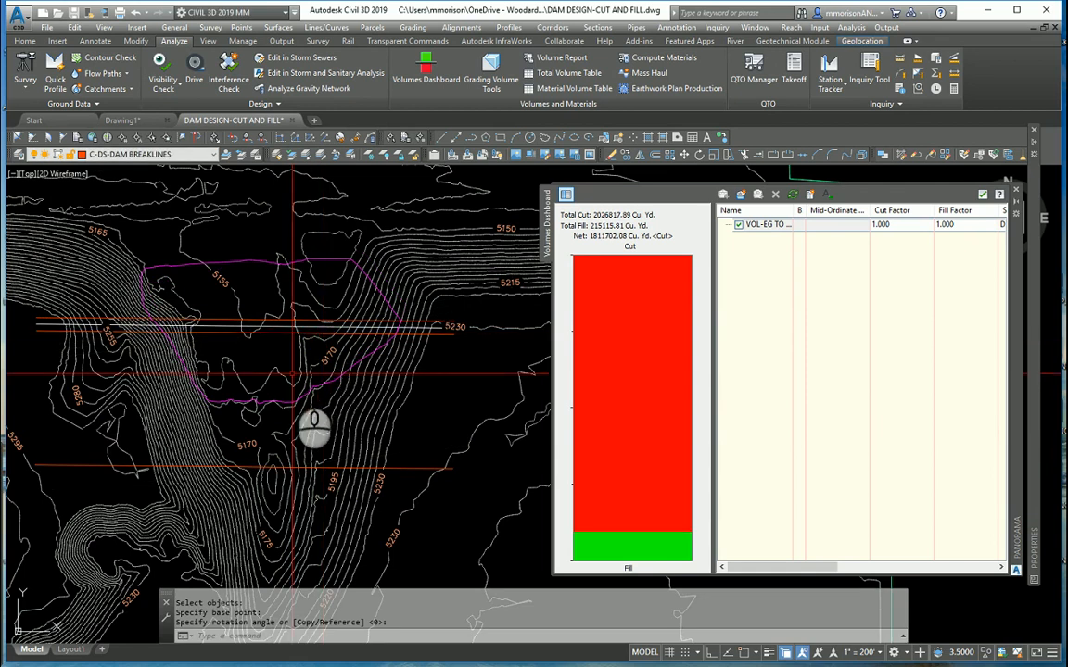
- Move the five rotated breaklines slightly farther north, using freely picked base and second points
{"action": "type", "text": "m"}
{"action": "key", "text": "Return"}
{"action": "type", "text": "p"}
{"action": "key", "text": "Return"}
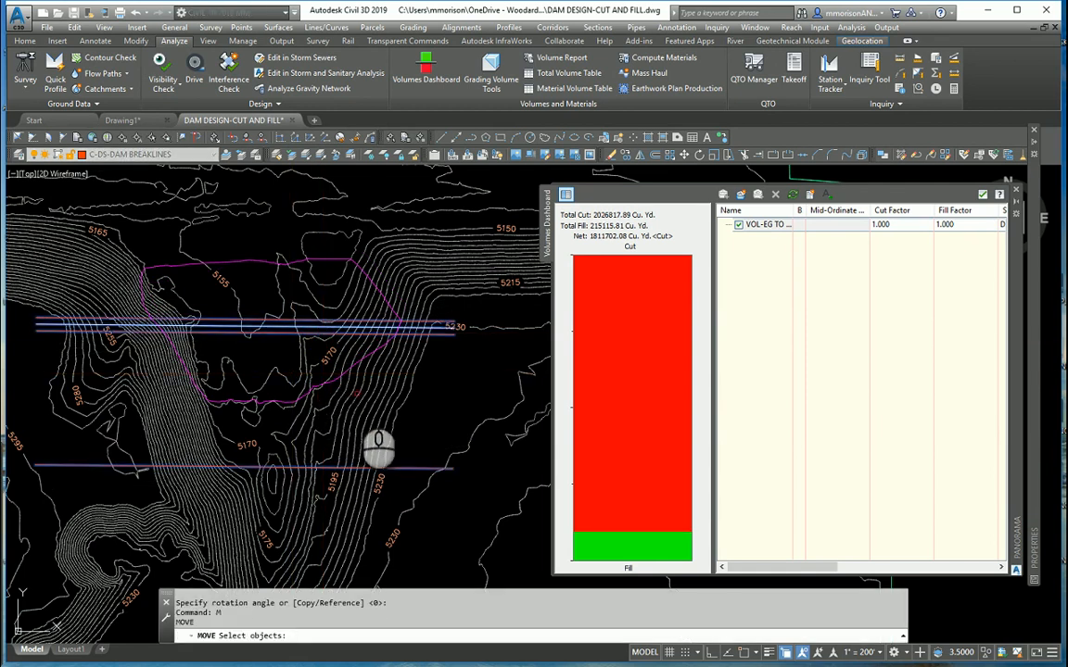
{"action": "key", "text": "Return"}
{"action": "left_click", "coordinate": [358, 406]}
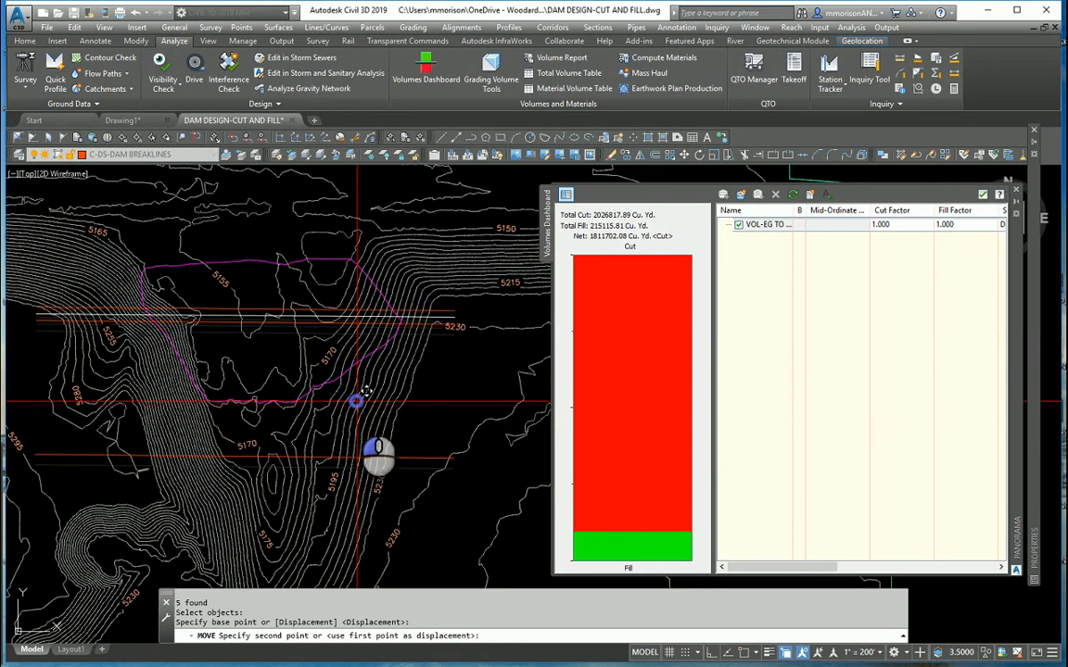
{"action": "left_click", "coordinate": [356, 401]}
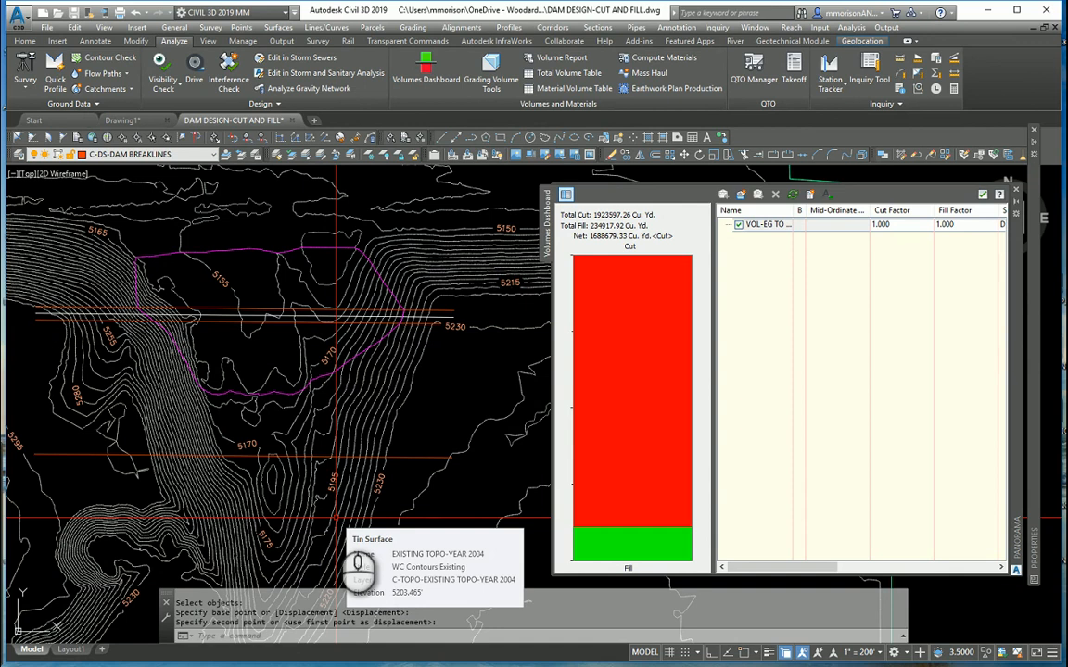
- Run MINIMUMDISTBETWEENSURFACES with EXISTING TOPO-YEAR 2004 as the first surface and DS-DAM as the second
{"action": "type", "text": "MIN"}
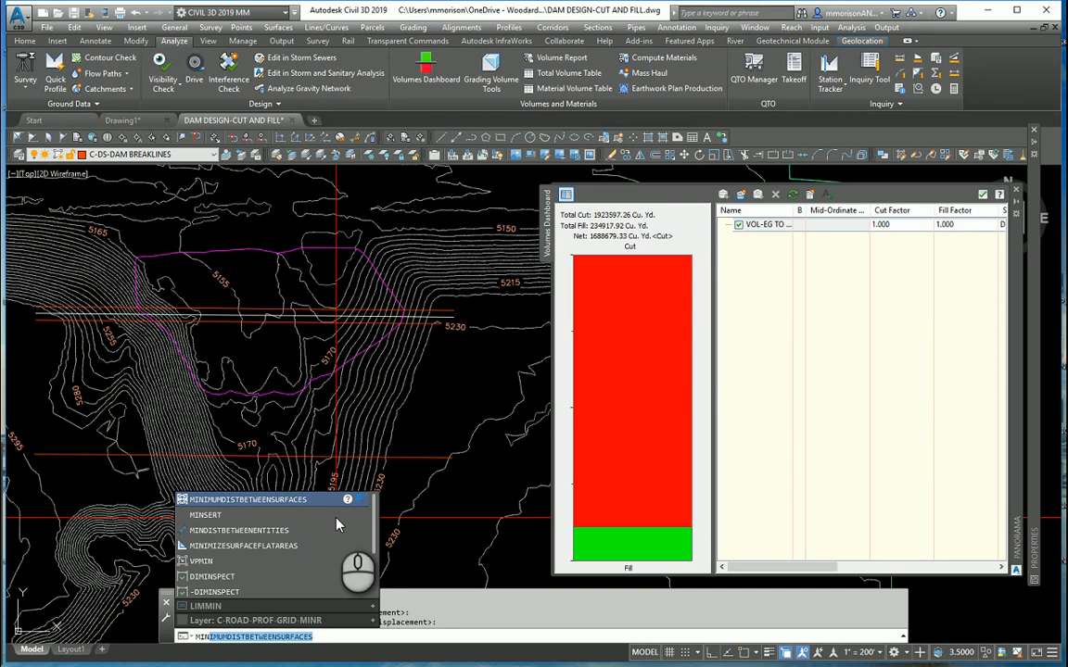
{"action": "left_click", "coordinate": [273, 500]}
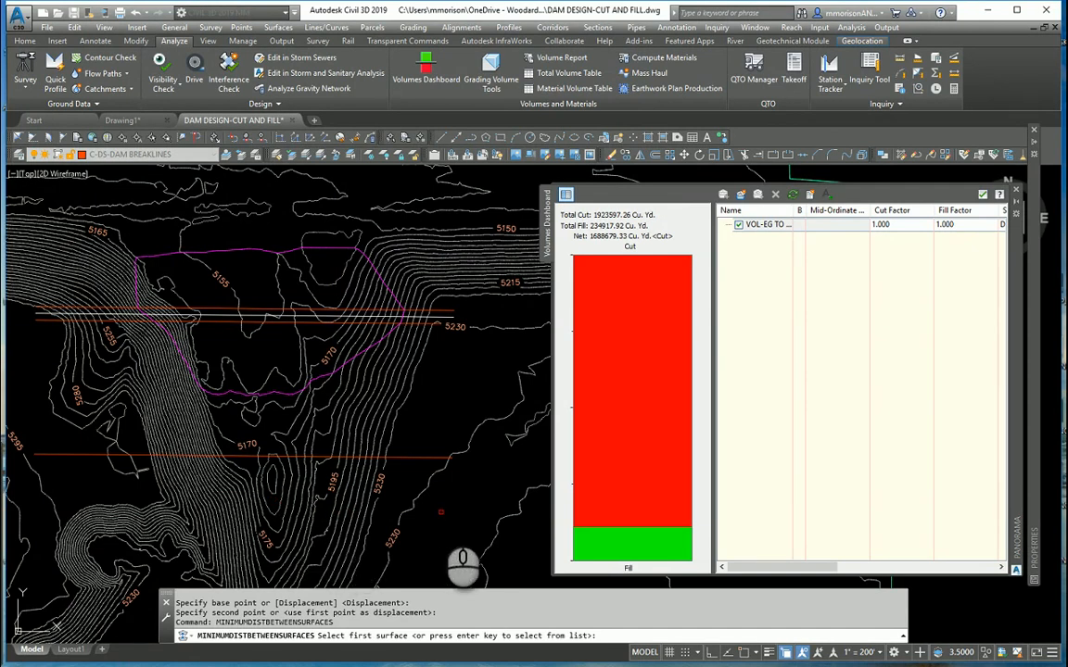
{"action": "key", "text": "Return"}
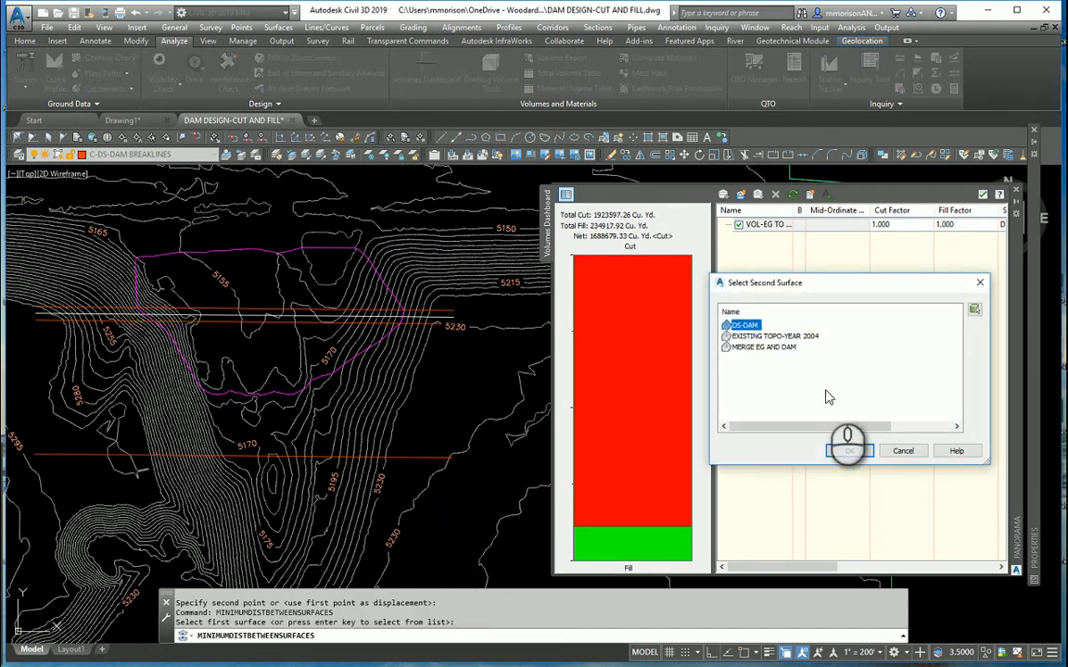
{"action": "left_click", "coordinate": [849, 451]}
{"action": "left_click", "coordinate": [774, 336]}
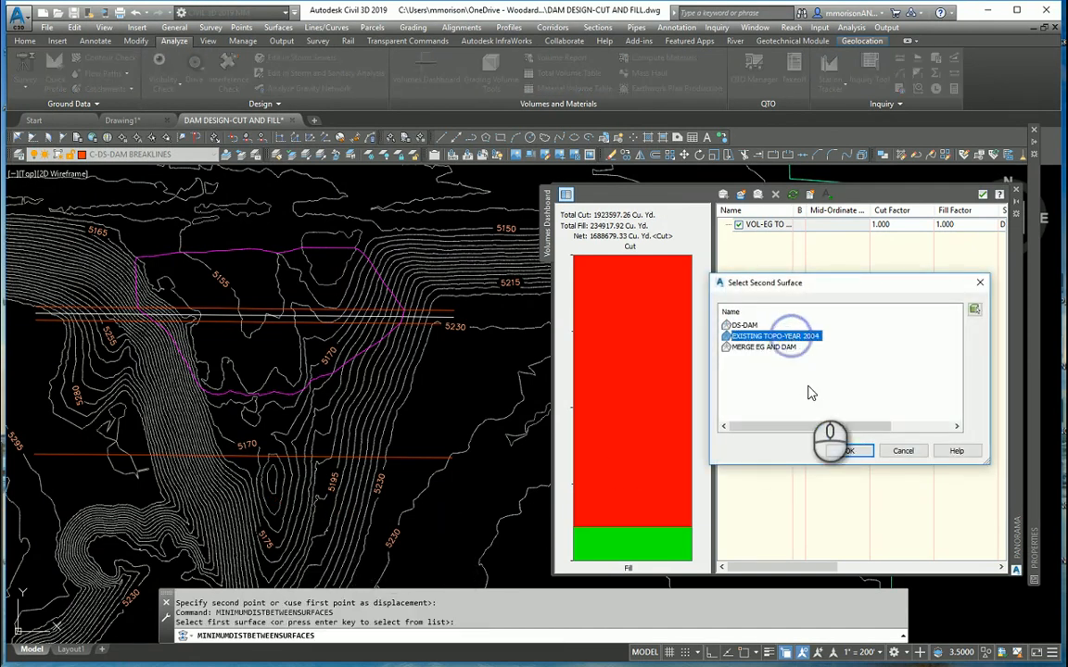
{"action": "left_click", "coordinate": [843, 450]}
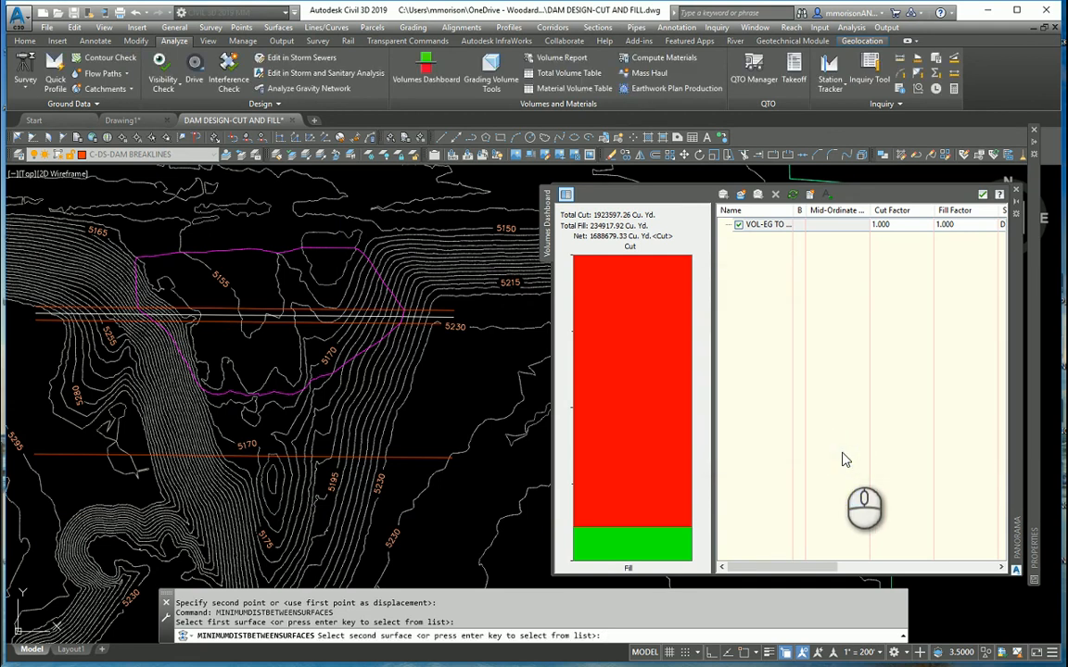
{"action": "key", "text": "Return"}
{"action": "left_click", "coordinate": [847, 453]}
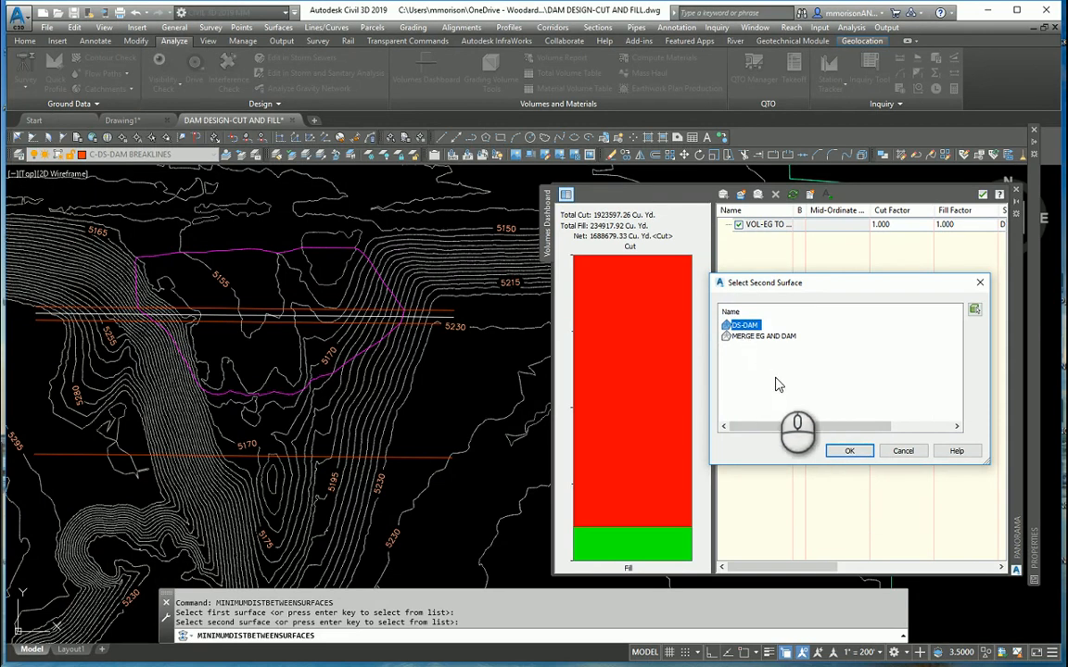
{"action": "left_click", "coordinate": [837, 451]}
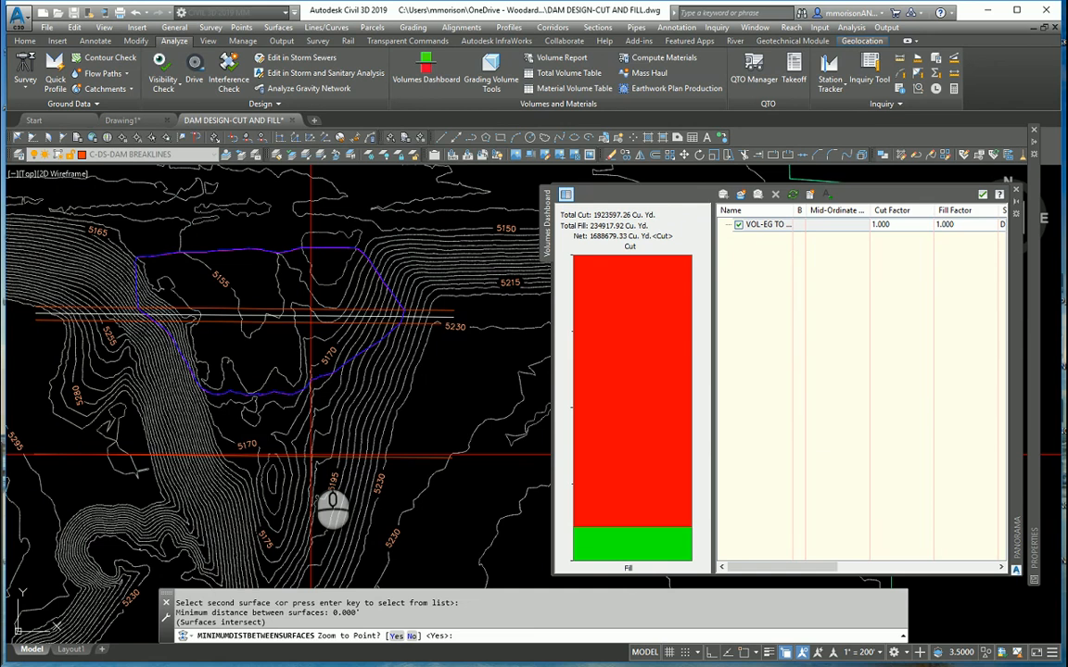
- Accept zooming to the point and draw the intersection of the two surfaces as AutoCAD polylines
{"action": "key", "text": "Return"}
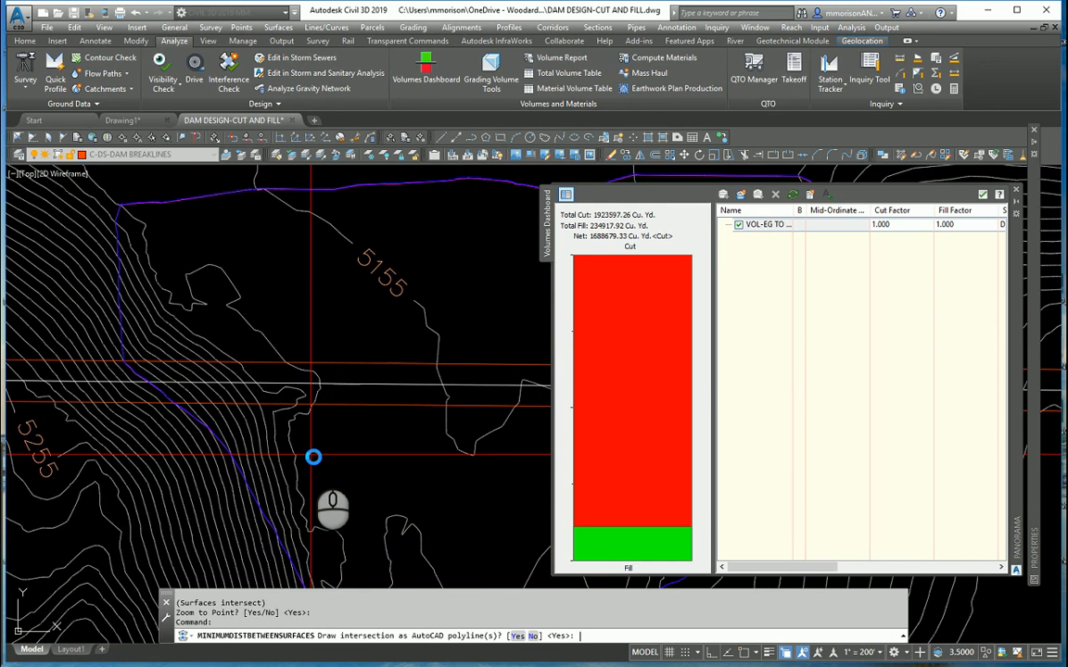
{"action": "key", "text": "Return"}
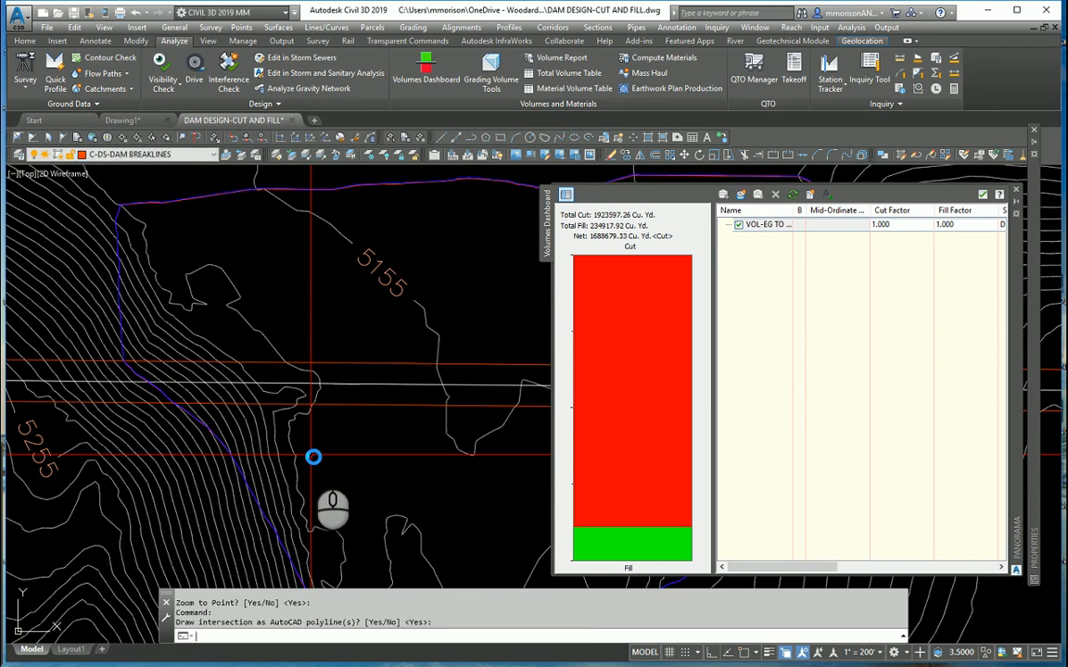
{"action": "scroll", "coordinate": [315, 458], "scroll_direction": "down", "scroll_amount": 3}
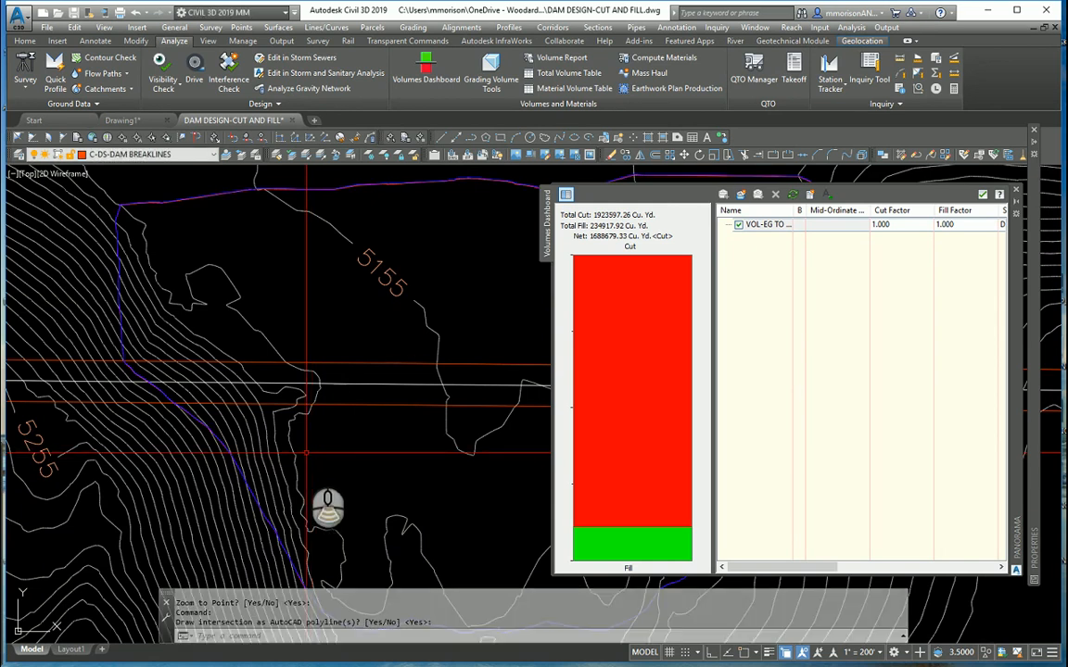
{"action": "middle_click_drag", "start_coordinate": [380, 453], "coordinate": [292, 427]}
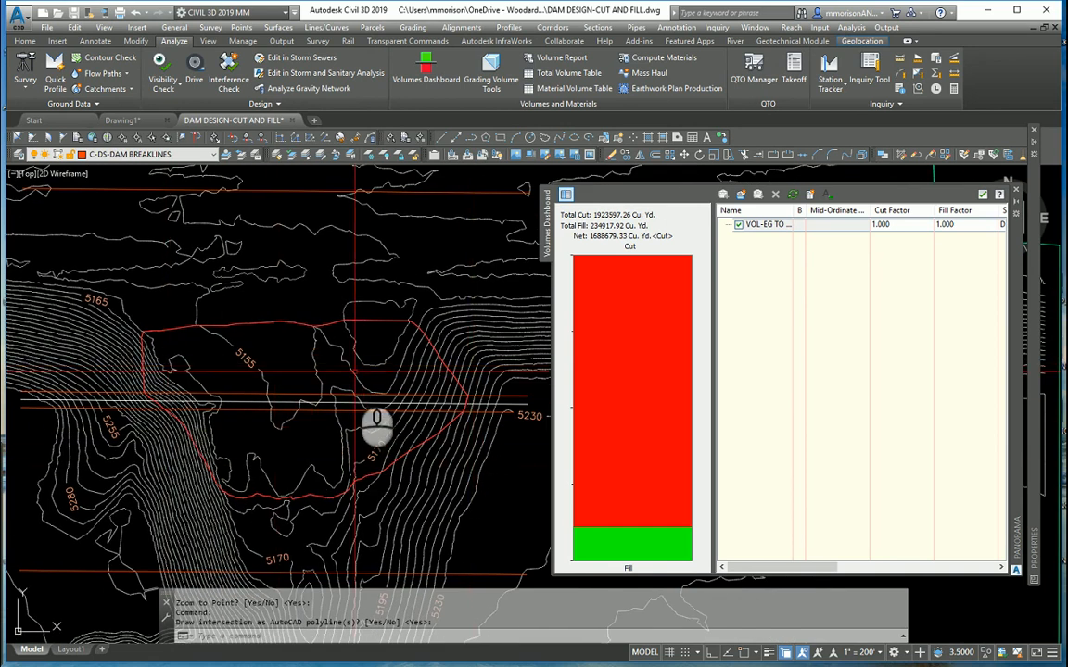
- Add an outer boundary with non-destructive breakline to the DS-DAM surface, using the 3D polyline of the daylight line
{"action": "mouse_move", "coordinate": [377, 419]}
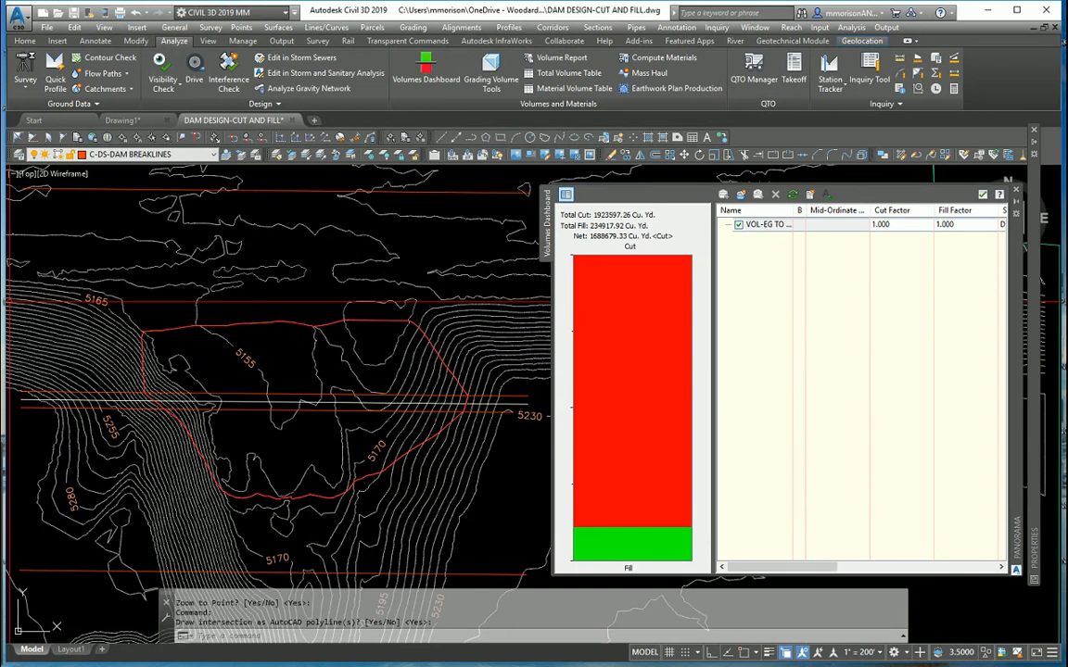
{"action": "left_click_drag", "start_coordinate": [2, 364], "coordinate": [825, 399]}
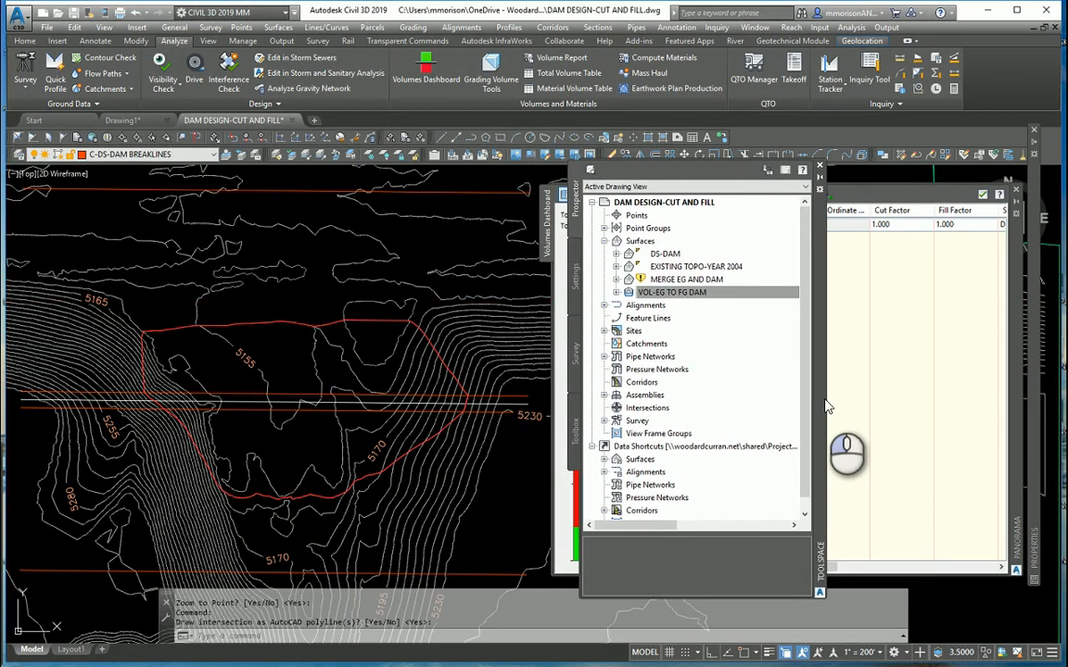
{"action": "left_click", "coordinate": [617, 253]}
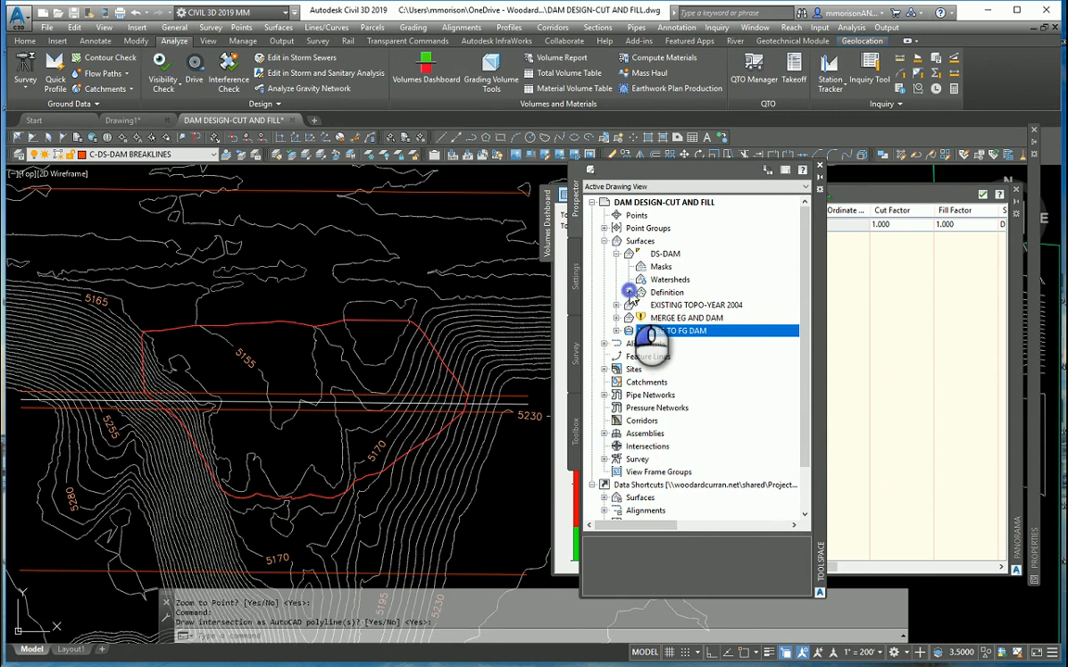
{"action": "left_click", "coordinate": [628, 292]}
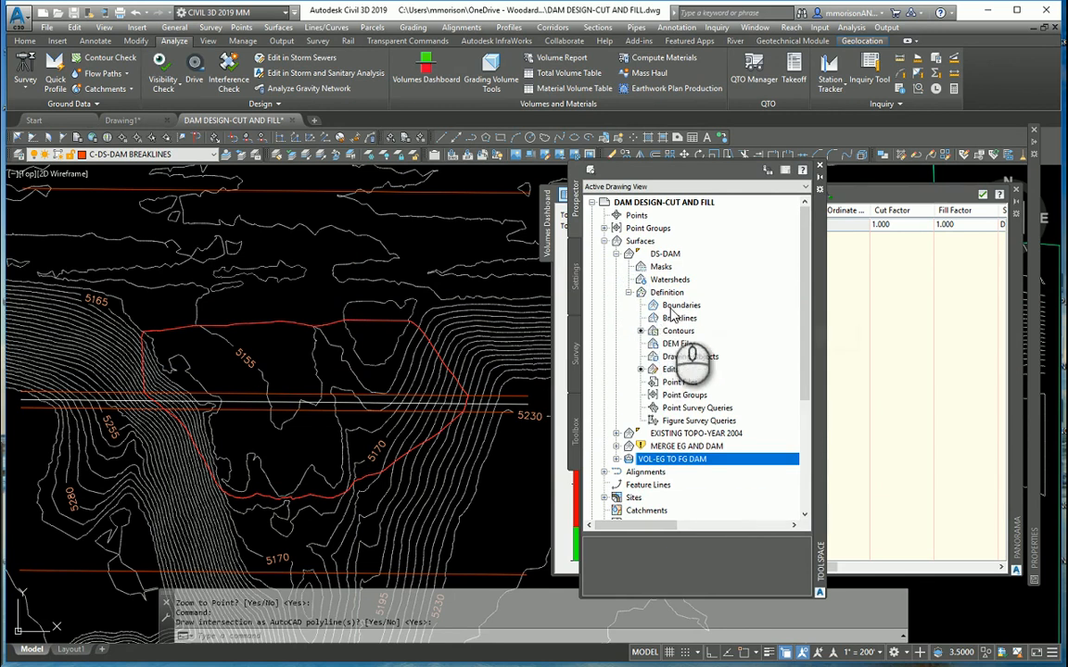
{"action": "right_click", "coordinate": [690, 306]}
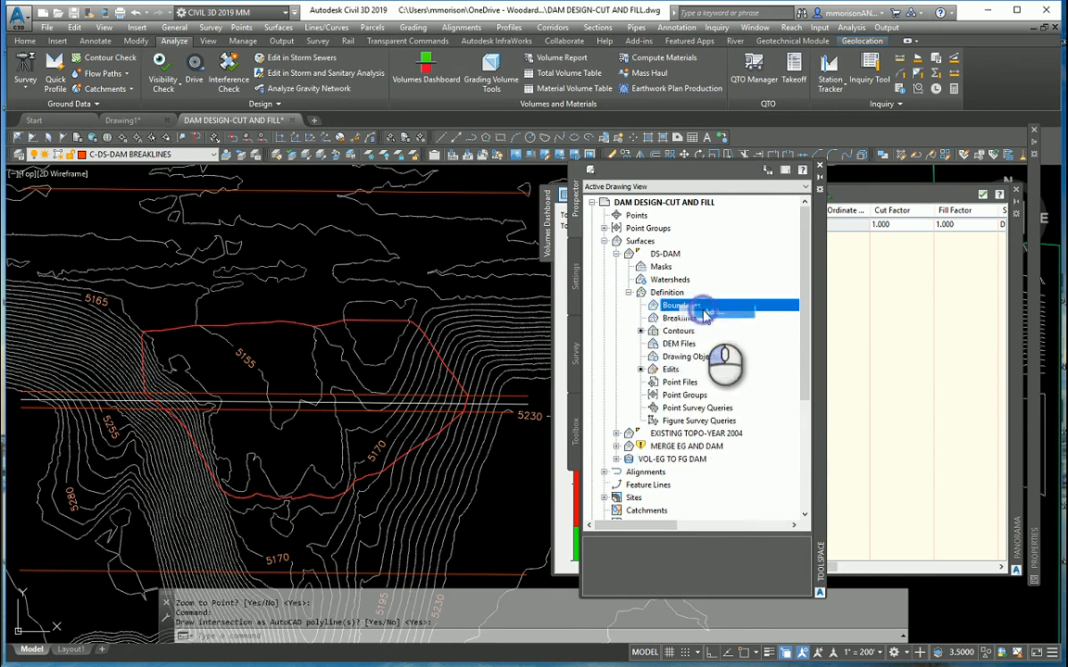
{"action": "left_click", "coordinate": [707, 313]}
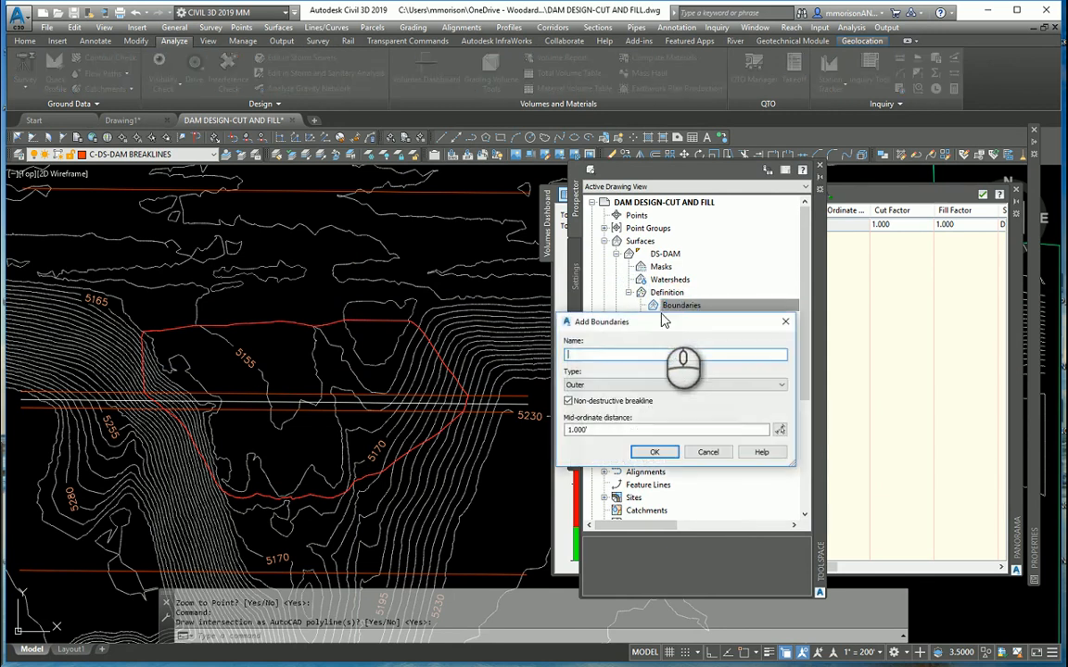
{"action": "left_click", "coordinate": [653, 452]}
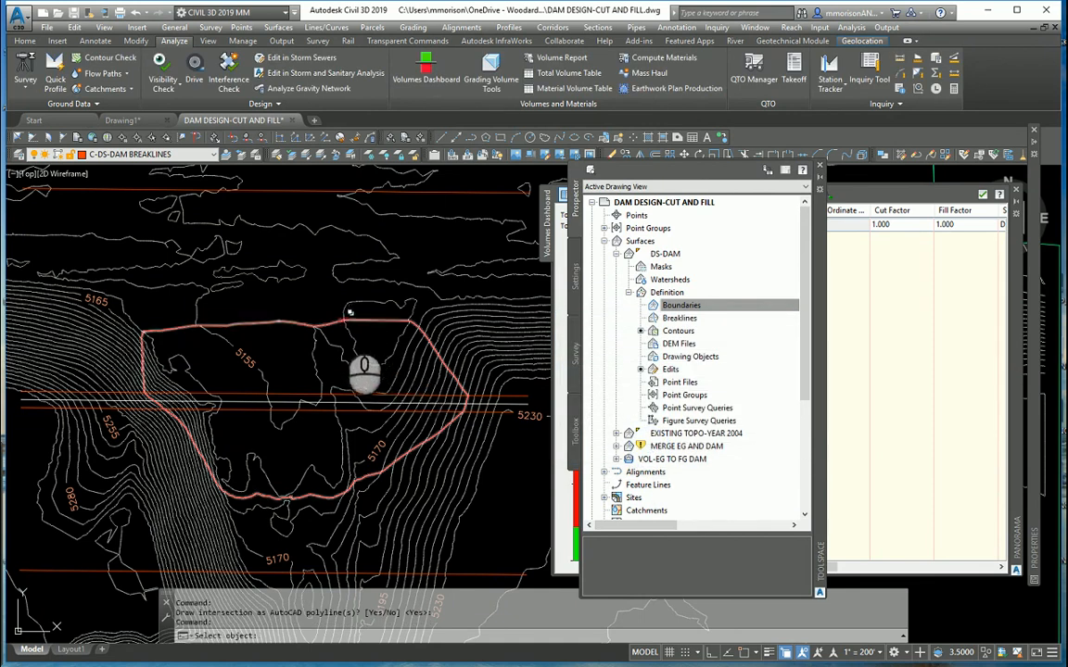
{"action": "left_click", "coordinate": [317, 325]}
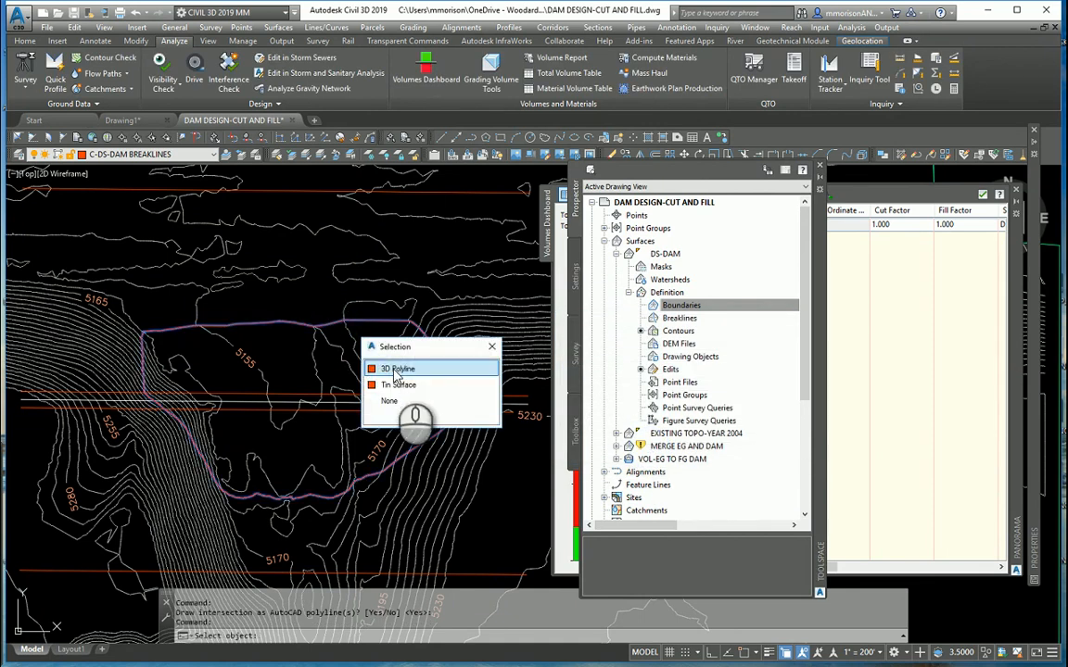
{"action": "left_click", "coordinate": [393, 370]}
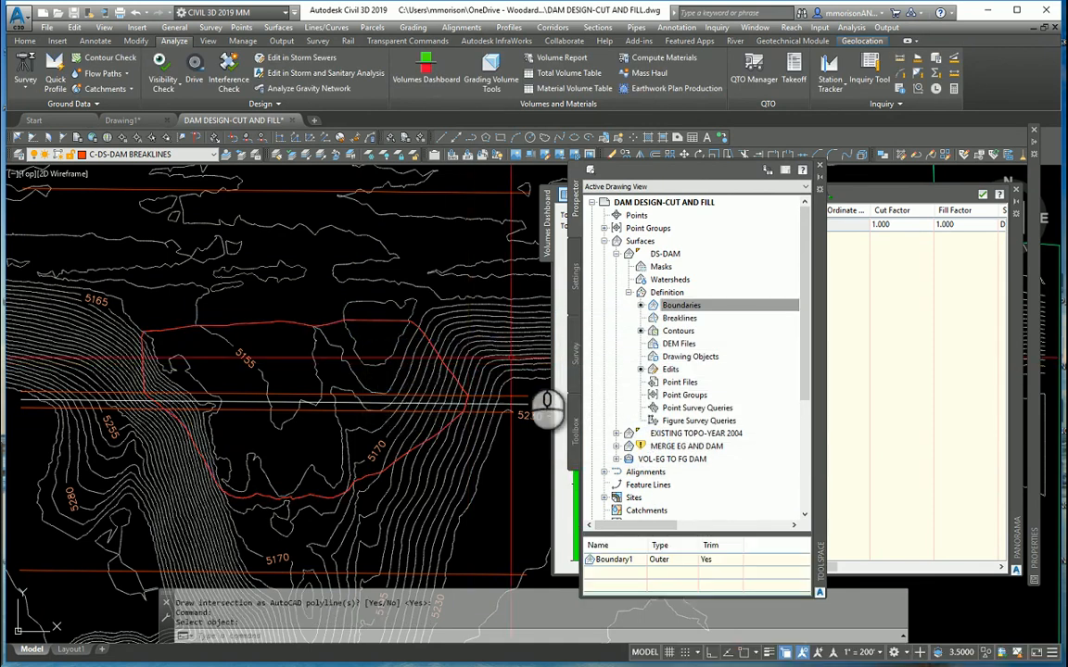
- Set the DS-DAM surface style to WC Contours Proposed in its surface properties and apply it
{"action": "right_click", "coordinate": [685, 254]}
{"action": "left_click", "coordinate": [701, 263]}
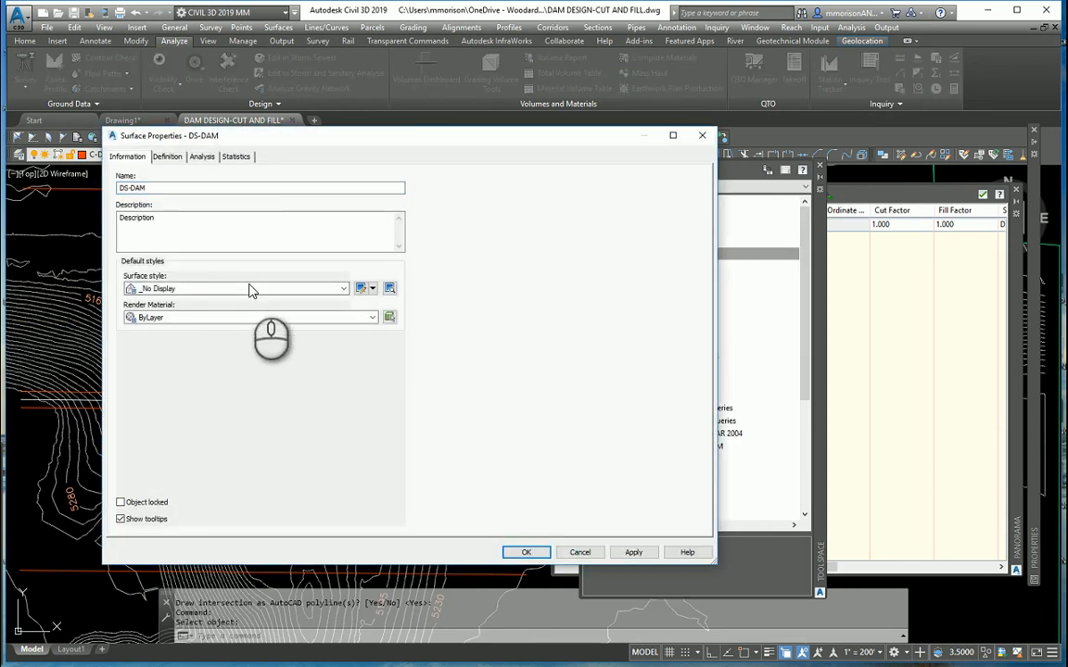
{"action": "left_click", "coordinate": [248, 291]}
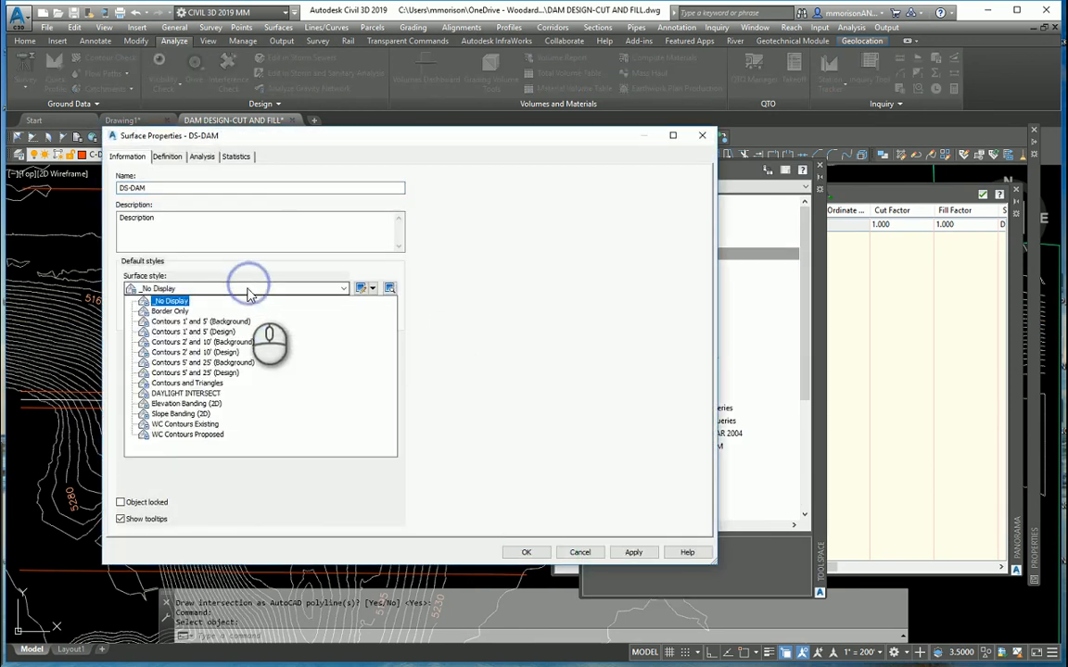
{"action": "left_click", "coordinate": [190, 435]}
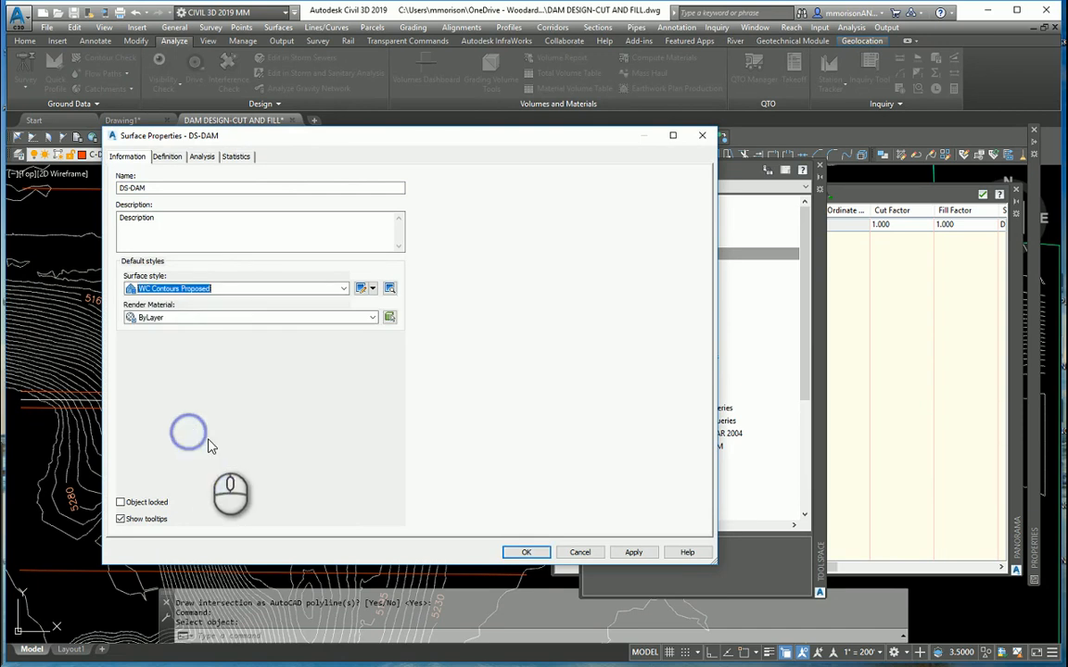
{"action": "left_click", "coordinate": [634, 552]}
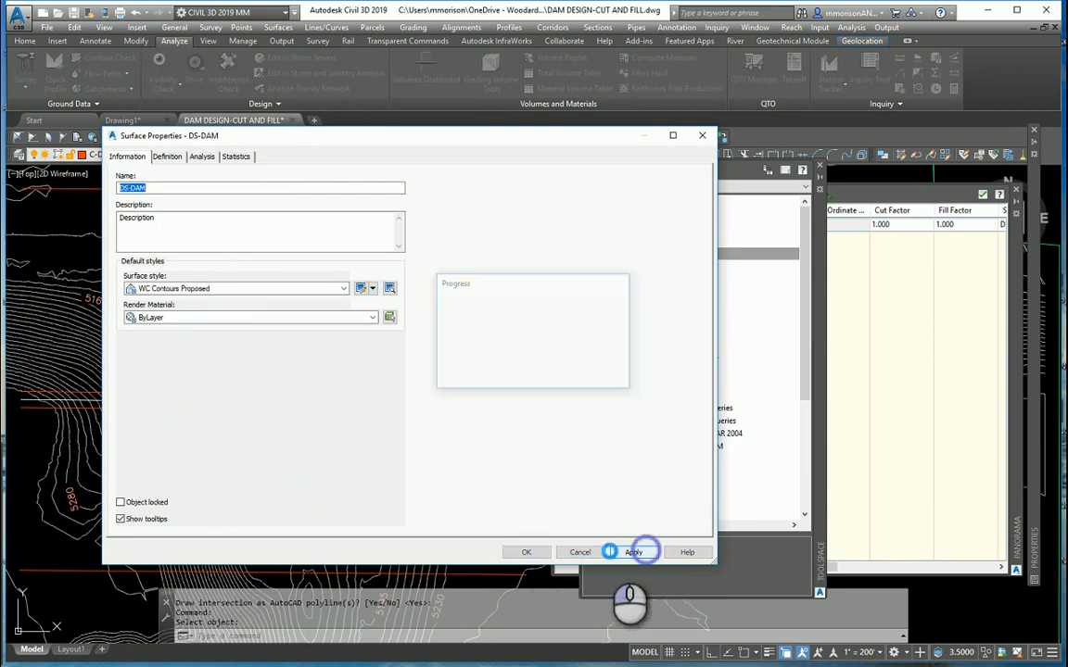
{"action": "left_click", "coordinate": [525, 553]}
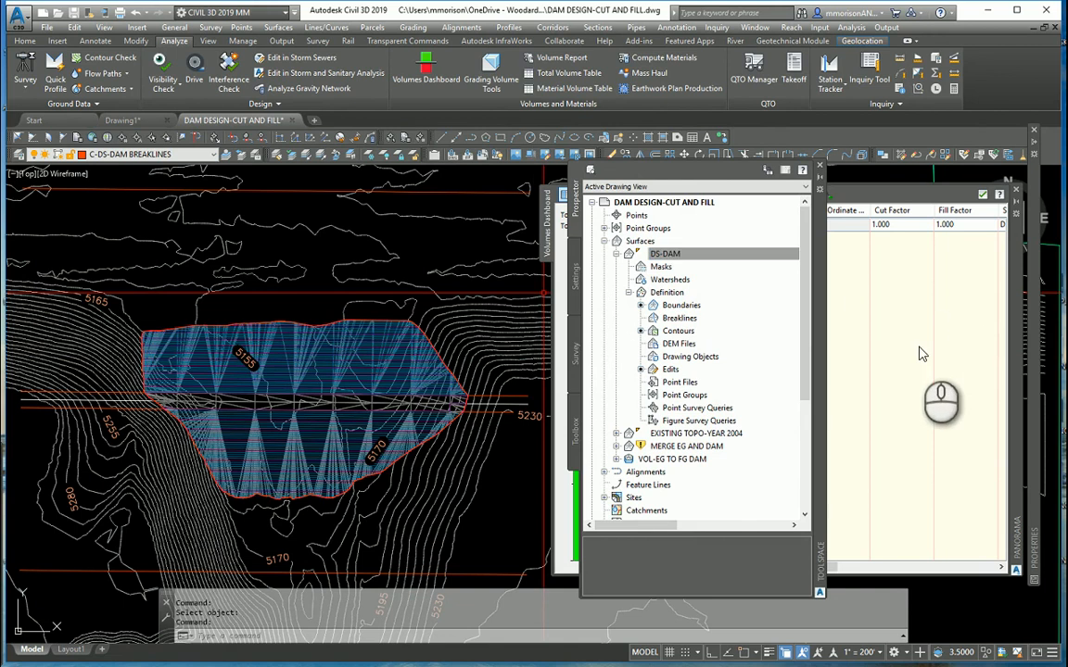
- Check the cut and fill volumes for the bounded dam, then close the volumes dashboard and clear Toolspace off the drawing
{"action": "left_click", "coordinate": [889, 362]}
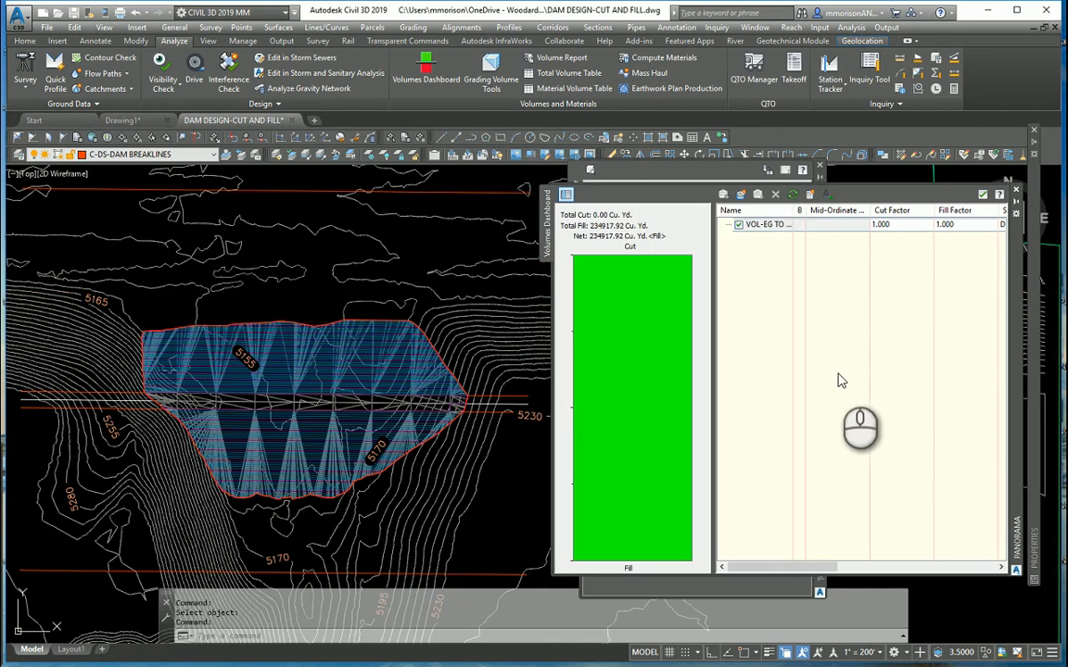
{"action": "left_click", "coordinate": [523, 278]}
{"action": "left_click", "coordinate": [520, 284]}
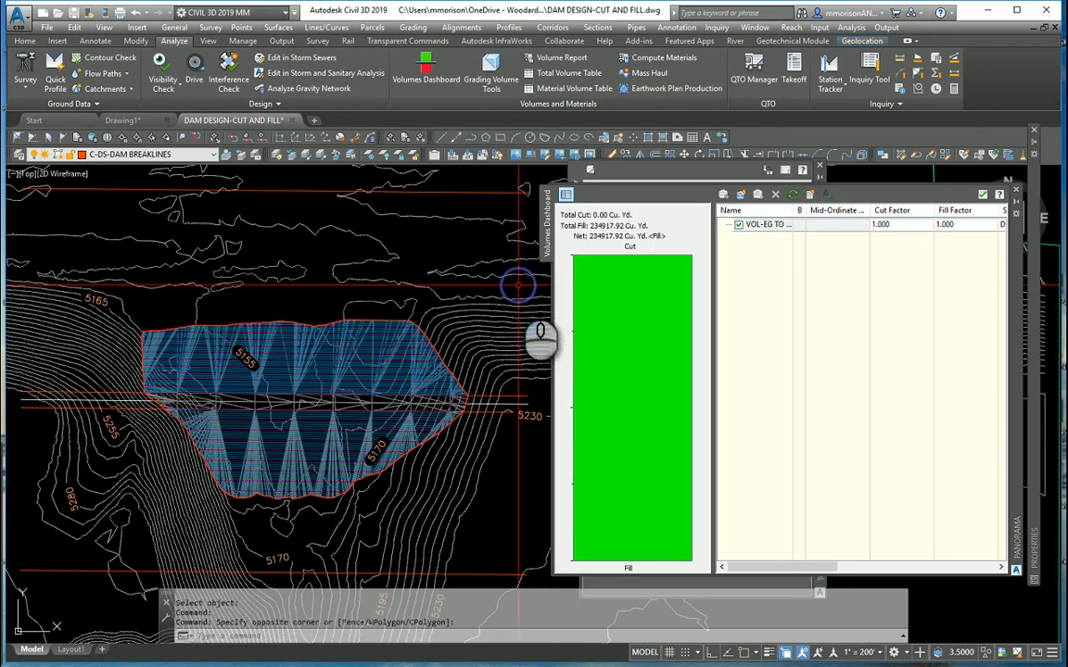
{"action": "left_click", "coordinate": [1014, 191]}
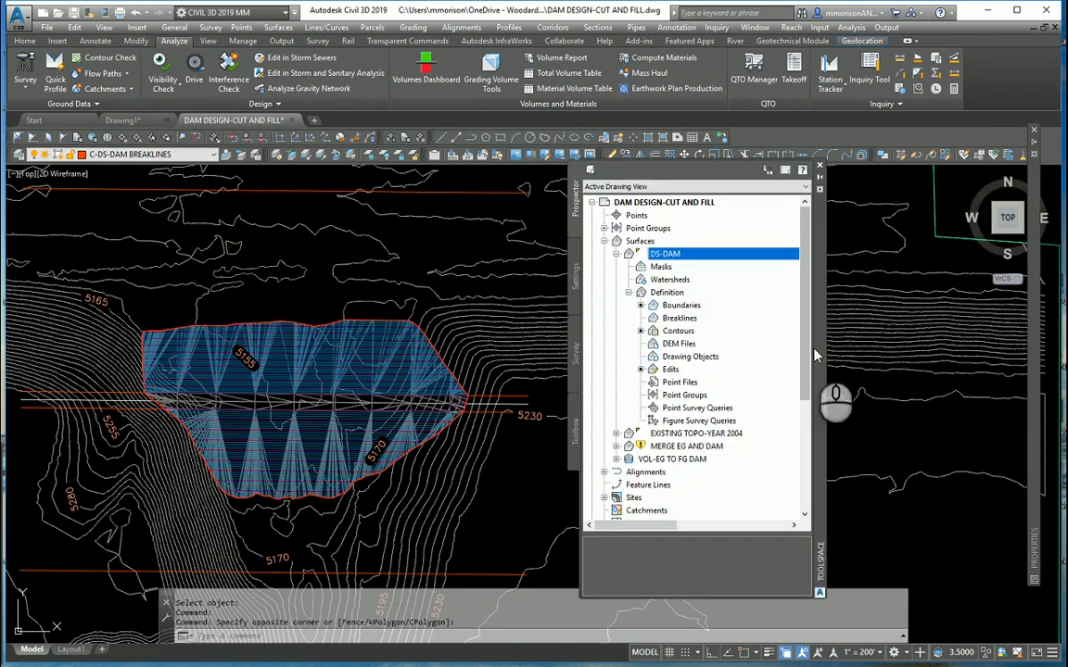
{"action": "left_click_drag", "start_coordinate": [816, 354], "coordinate": [0, 196]}
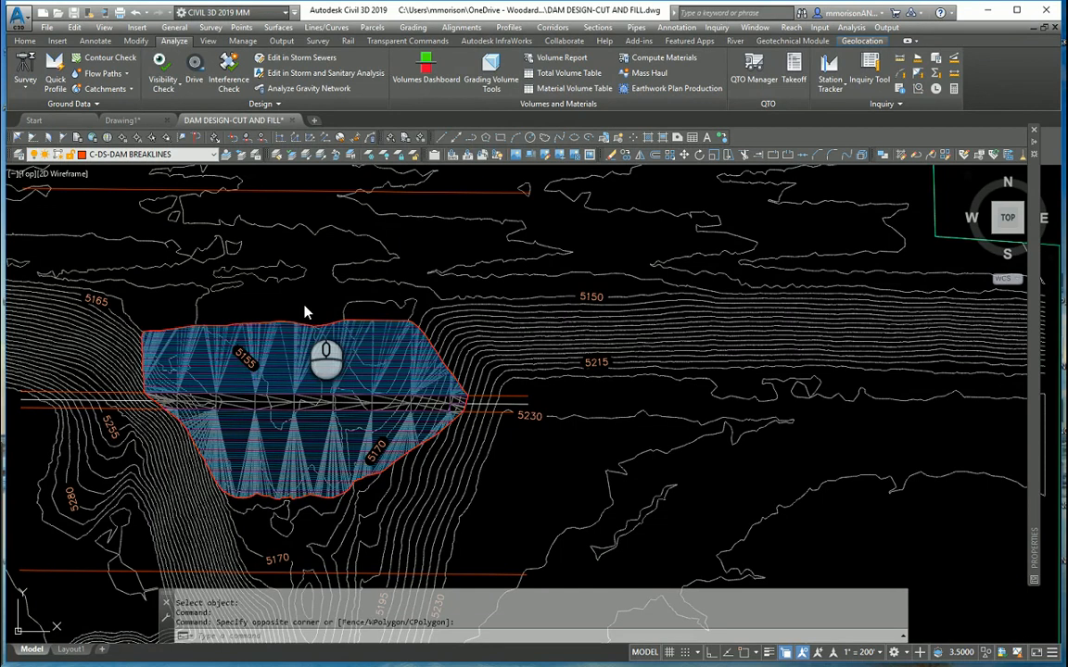
- Examine the DS-DAM surface in Object Viewer, orbiting to see the crest and both side slopes, and close the viewer
{"action": "left_click", "coordinate": [306, 311]}
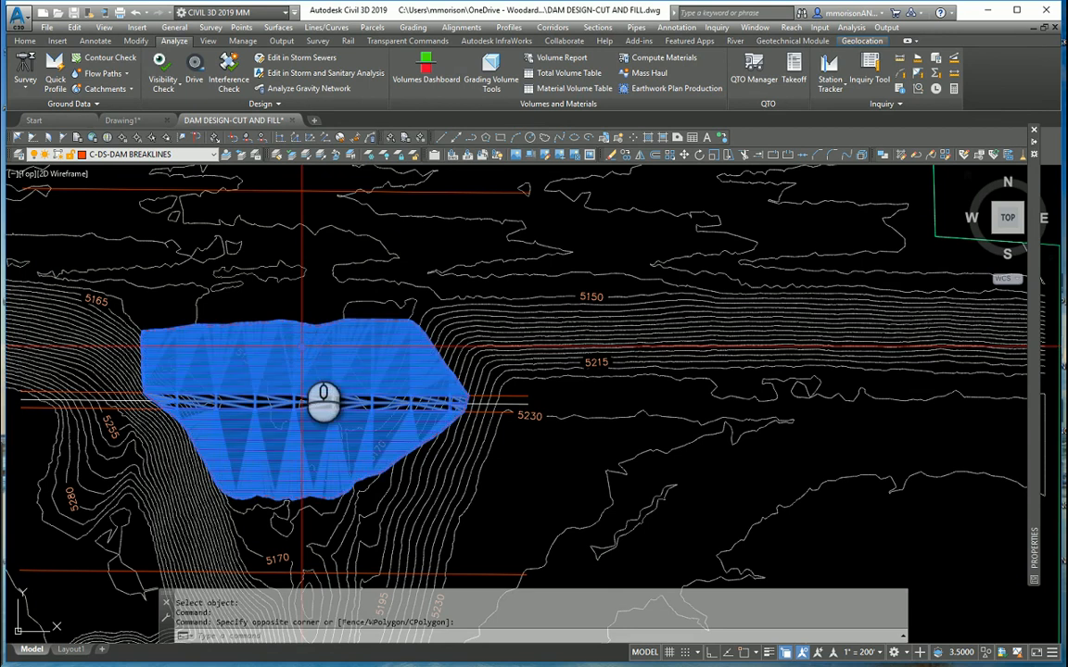
{"action": "left_click", "coordinate": [306, 305]}
{"action": "right_click", "coordinate": [307, 305]}
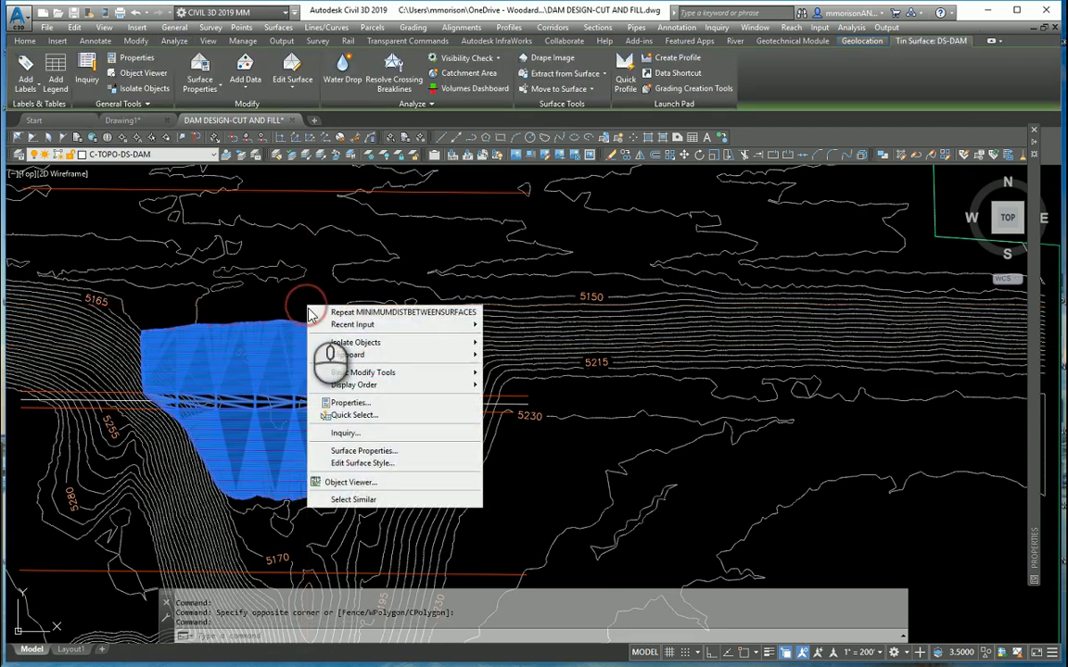
{"action": "left_click", "coordinate": [326, 477]}
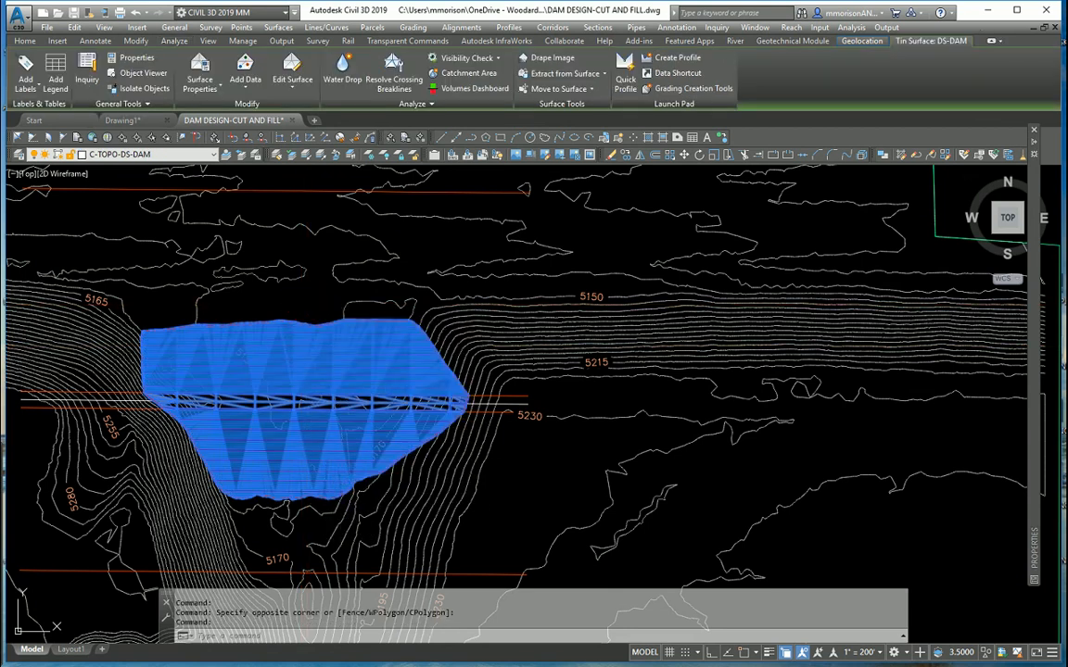
{"action": "left_click_drag", "start_coordinate": [2, 109], "coordinate": [453, 151]}
{"action": "double_click", "coordinate": [453, 151]}
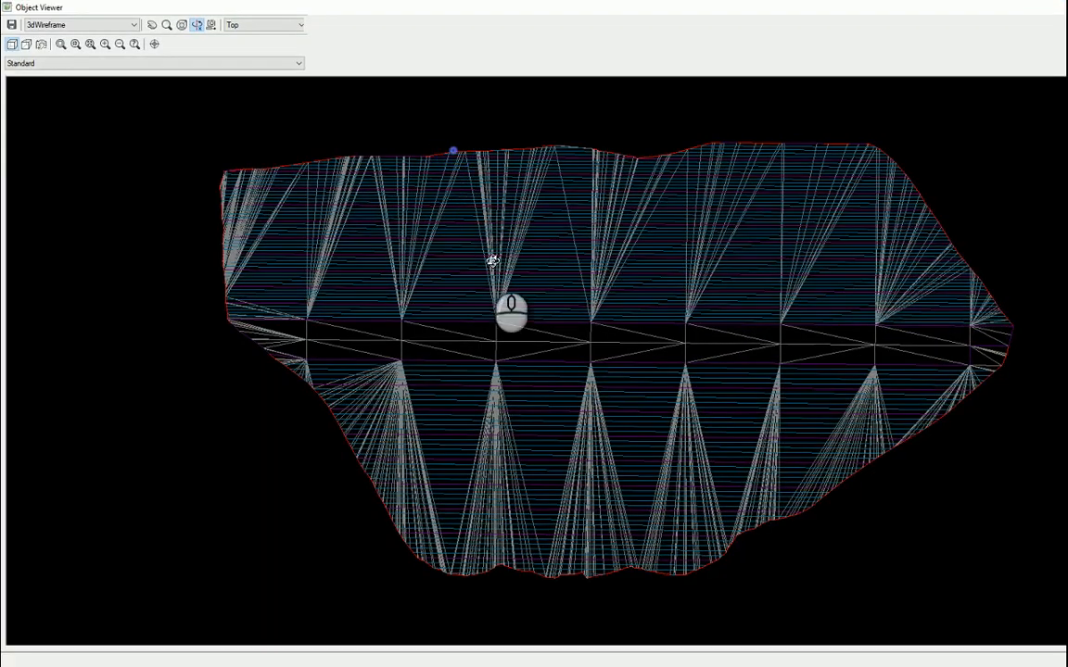
{"action": "mouse_move", "coordinate": [508, 332]}
{"action": "left_mouse_down"}
{"action": "mouse_move", "coordinate": [510, 309]}
{"action": "mouse_move", "coordinate": [669, 317]}
{"action": "mouse_move", "coordinate": [631, 360]}
{"action": "mouse_move", "coordinate": [654, 326]}
{"action": "mouse_move", "coordinate": [543, 358]}
{"action": "mouse_move", "coordinate": [617, 353]}
{"action": "mouse_move", "coordinate": [245, 224]}
{"action": "mouse_move", "coordinate": [265, 353]}
{"action": "mouse_move", "coordinate": [395, 374]}
{"action": "mouse_move", "coordinate": [760, 376]}
{"action": "mouse_move", "coordinate": [832, 341]}
{"action": "mouse_move", "coordinate": [802, 344]}
{"action": "left_mouse_up"}
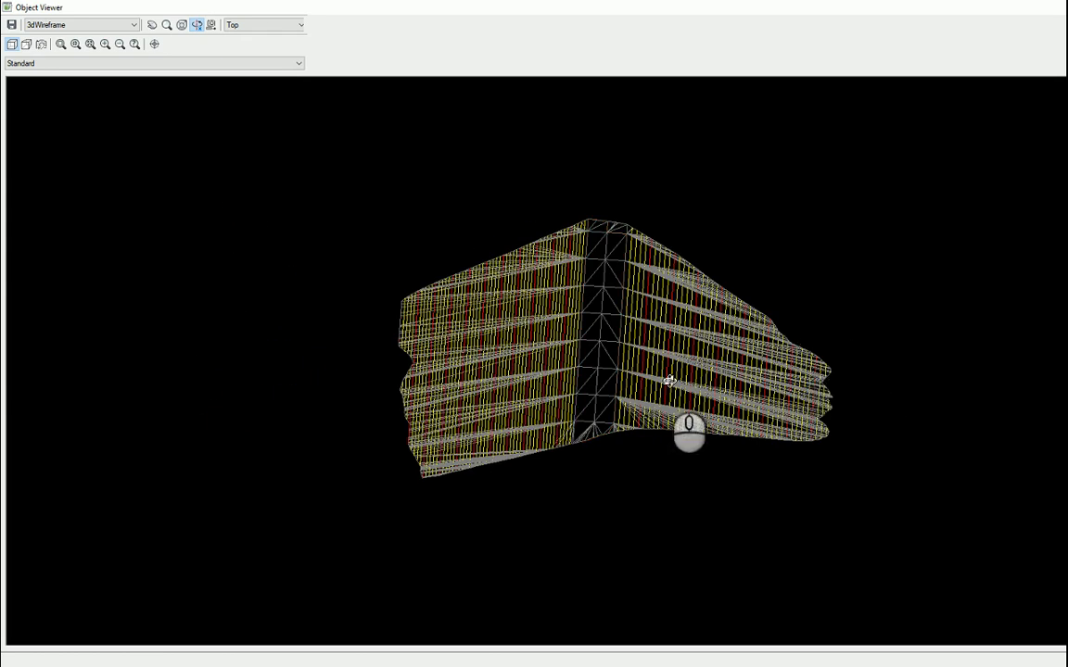
{"action": "mouse_move", "coordinate": [669, 380]}
{"action": "left_mouse_down"}
{"action": "mouse_move", "coordinate": [675, 363]}
{"action": "mouse_move", "coordinate": [658, 386]}
{"action": "left_mouse_up"}
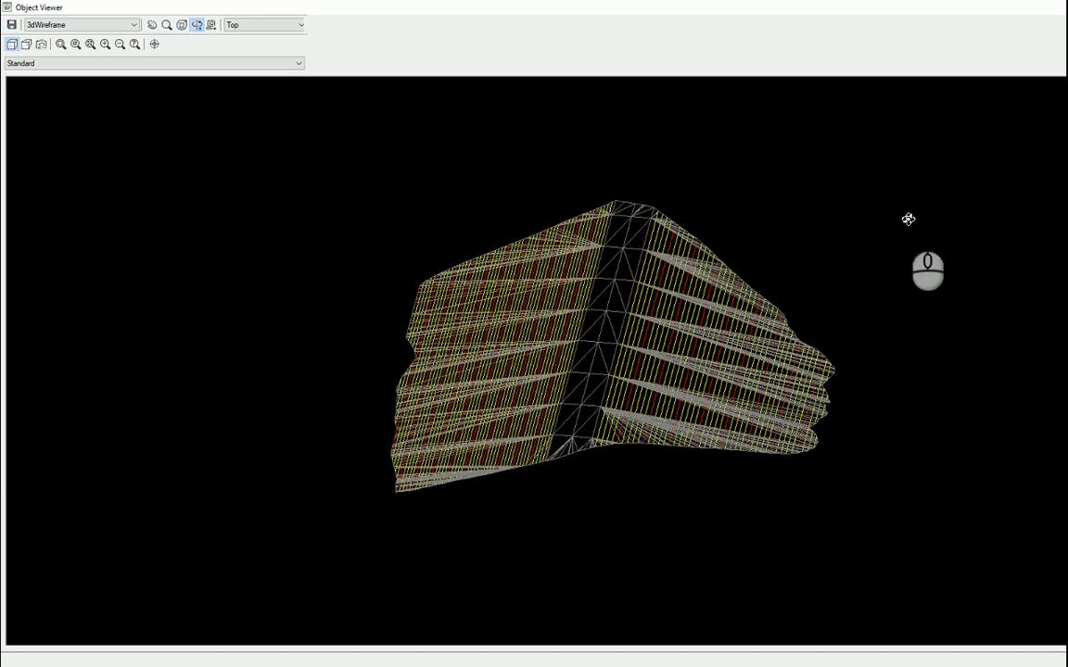
{"action": "key", "text": "Escape"}
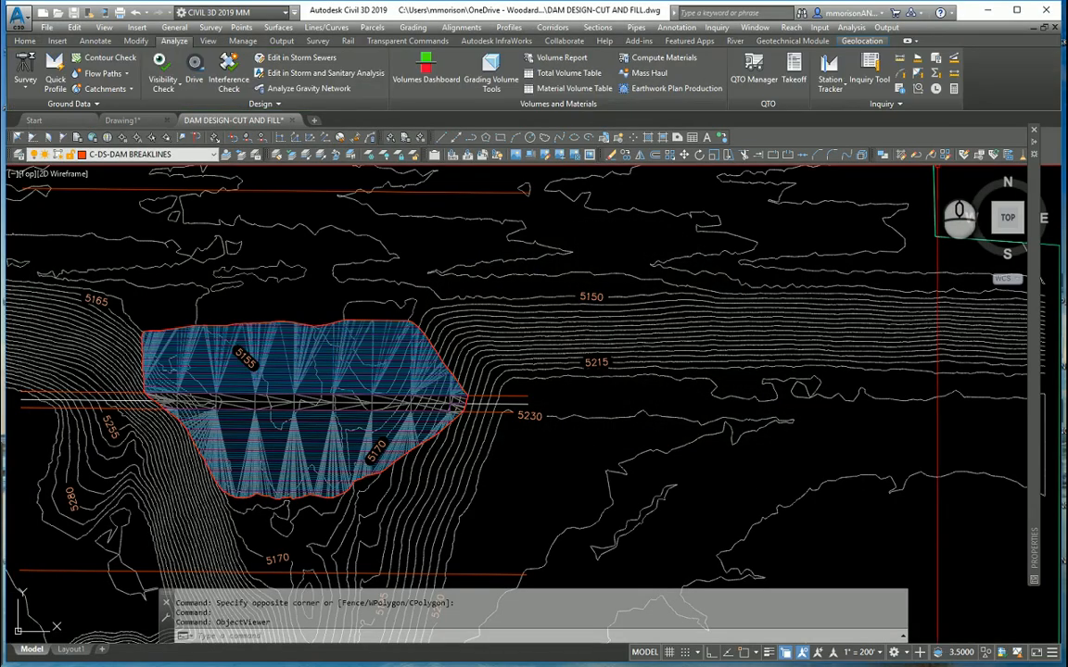